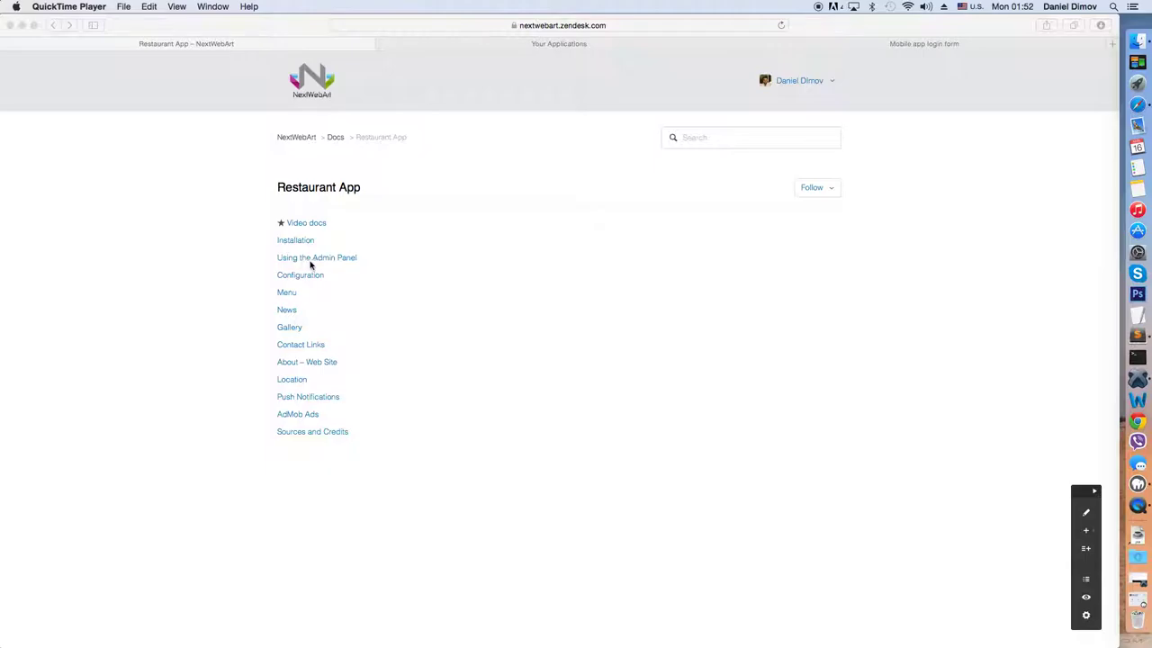
# Open the Using the Admin Panel article and bring up the context menu for its mobileadmin server link.
pyautogui.click(423, 290)
pyautogui.click(338, 259)
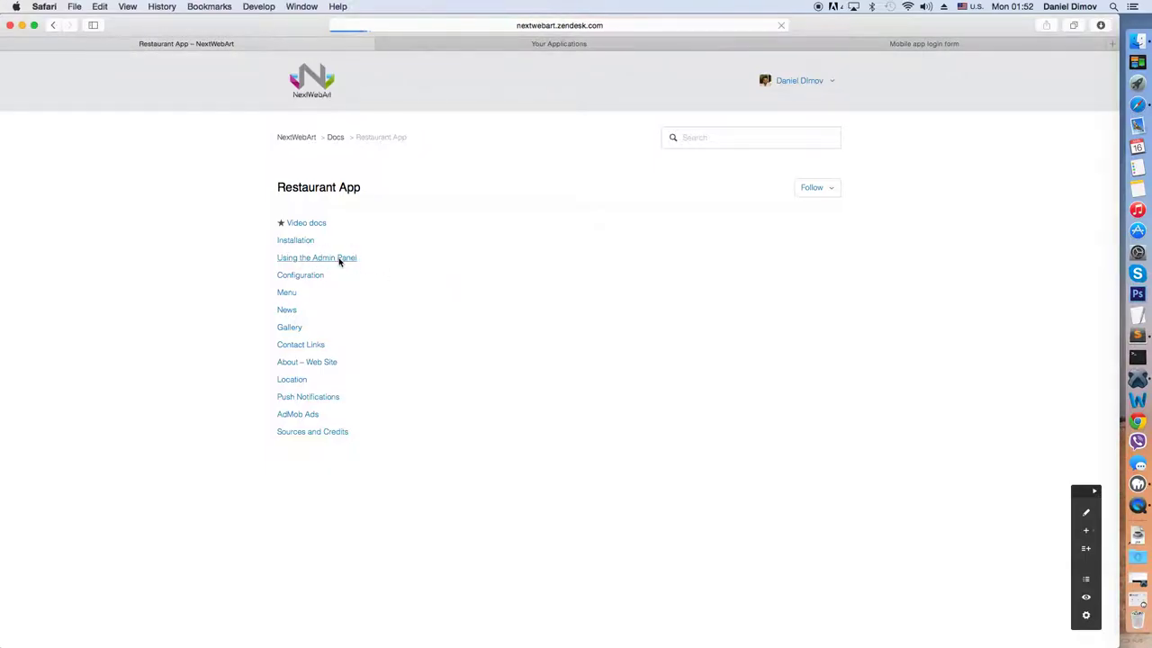
pyautogui.scroll(-2, 387, 265)
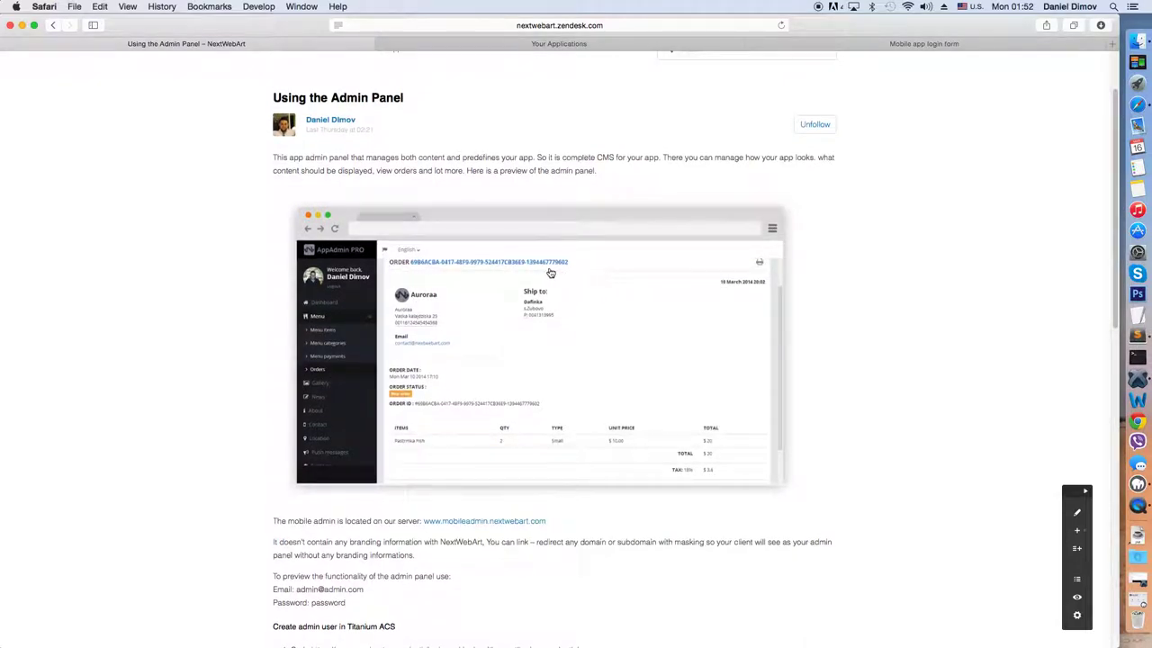
pyautogui.scroll(-1, 549, 276)
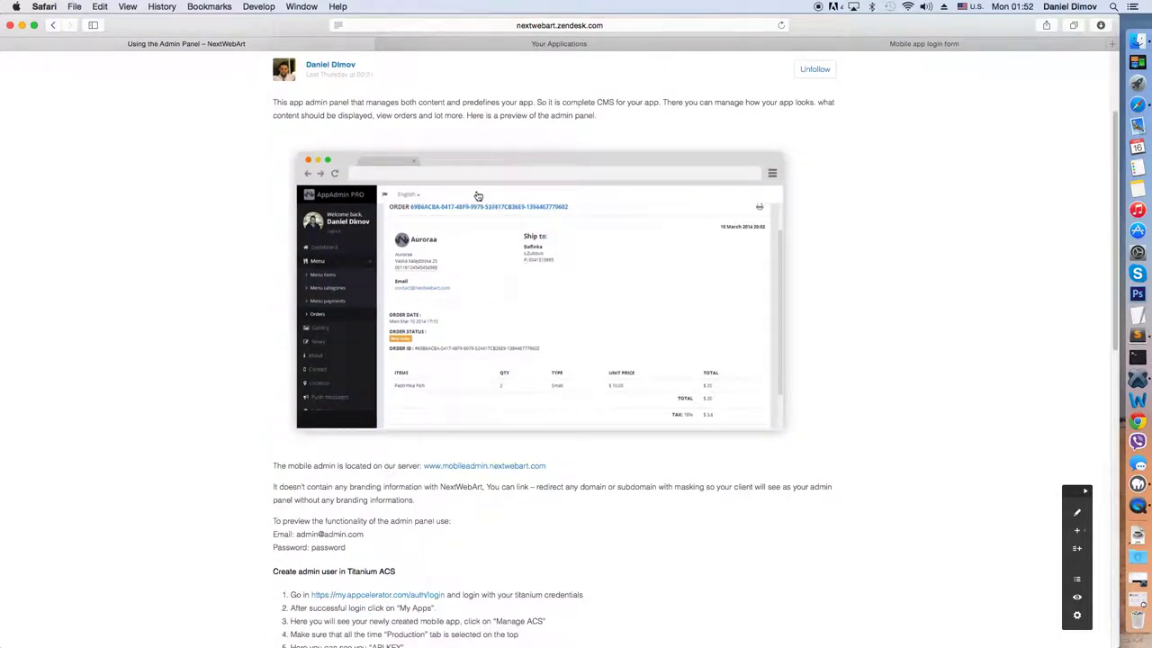
pyautogui.rightClick(455, 475)
# Open the mobileadmin link in a new tab, preview the login form, close it, and return to the article.
pyautogui.click(481, 476)
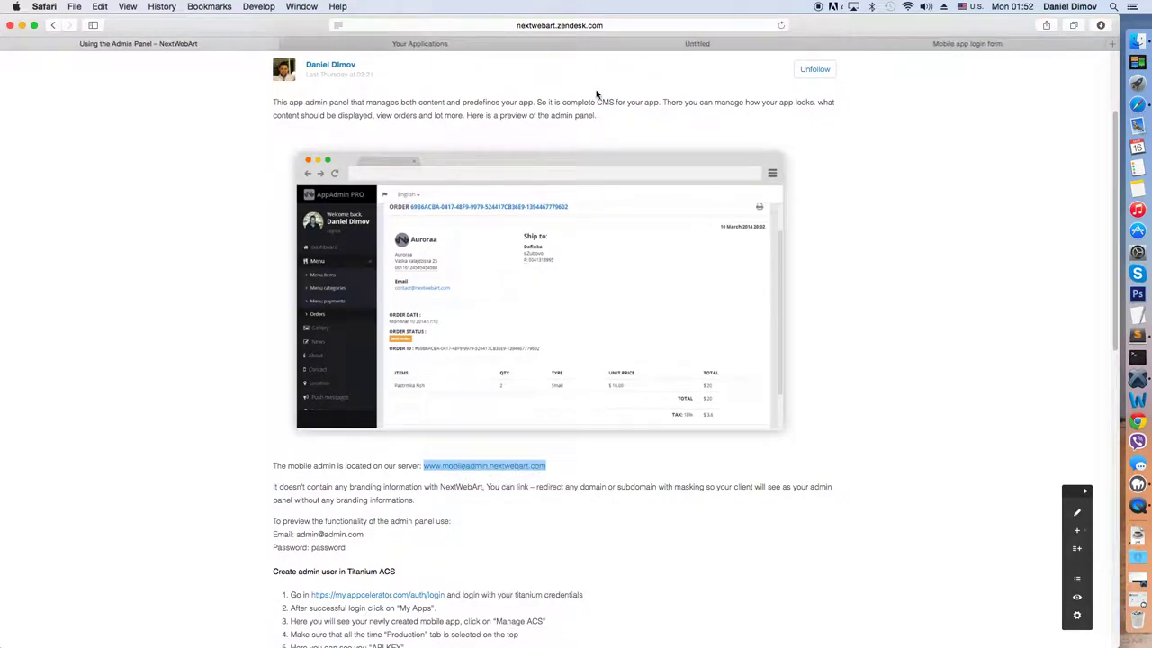
pyautogui.click(700, 47)
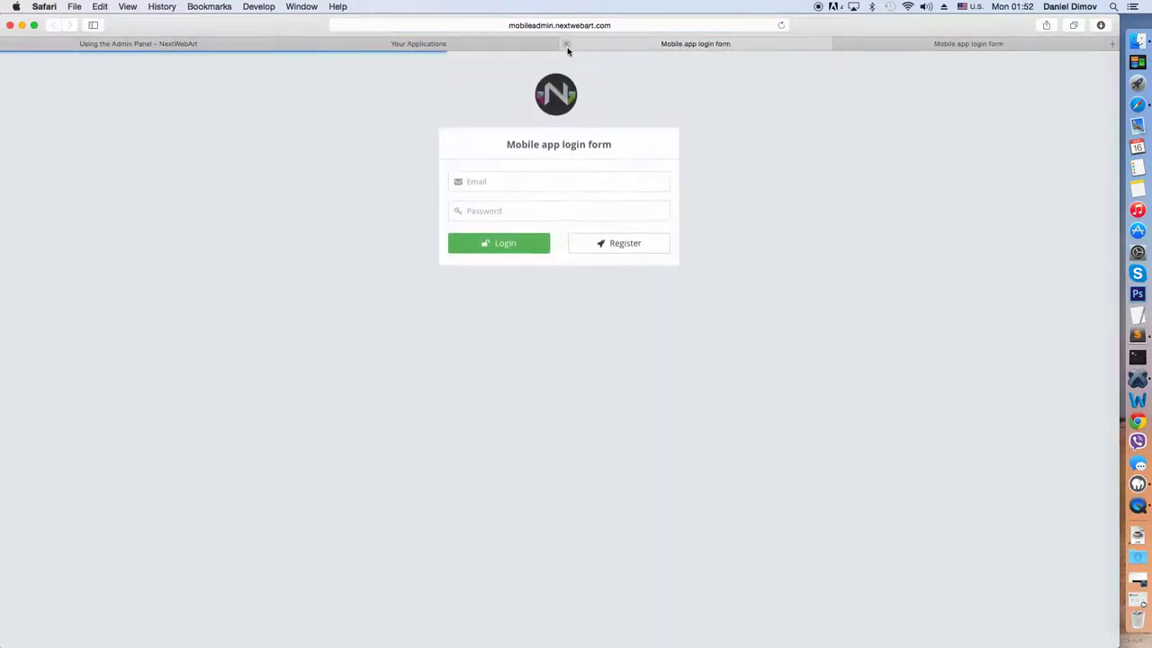
pyautogui.click(567, 45)
pyautogui.click(227, 43)
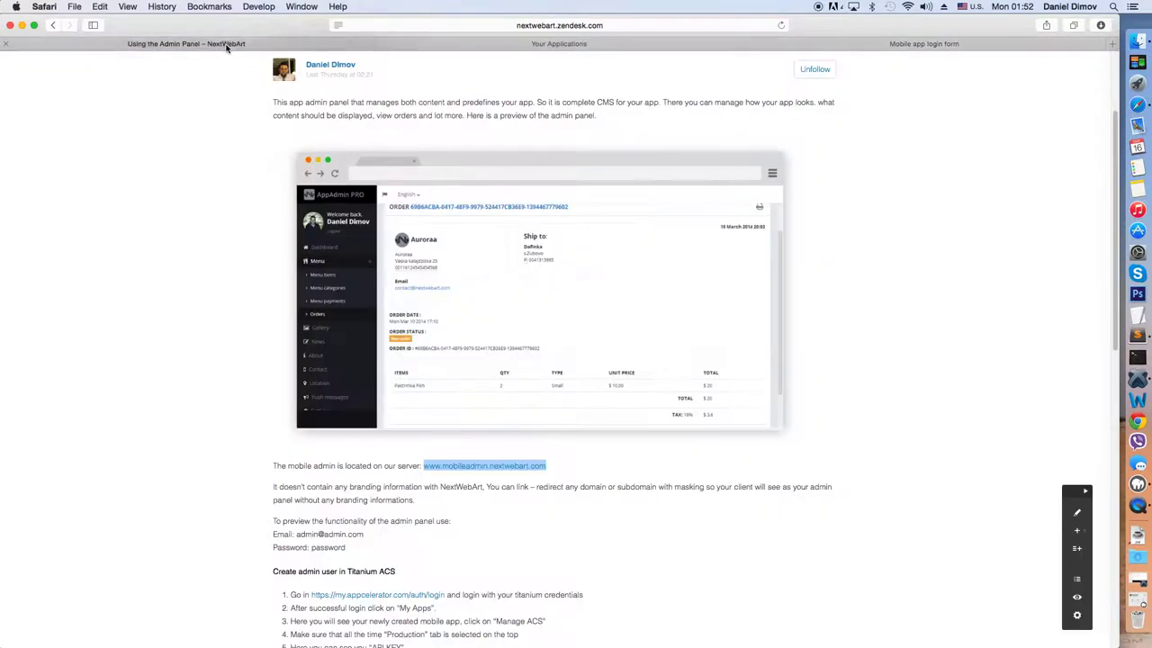
# Highlight the demo login credentials and the Create admin user in Titanium ACS heading.
pyautogui.scroll(-5, 382, 328)
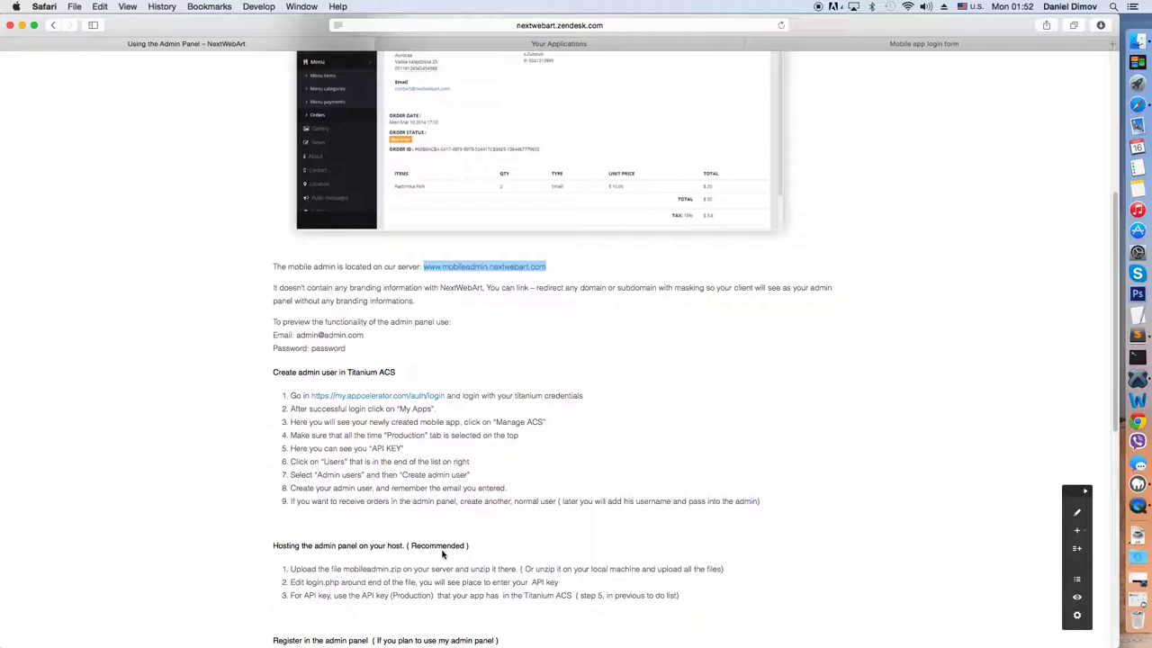
pyautogui.scroll(3, 479, 511)
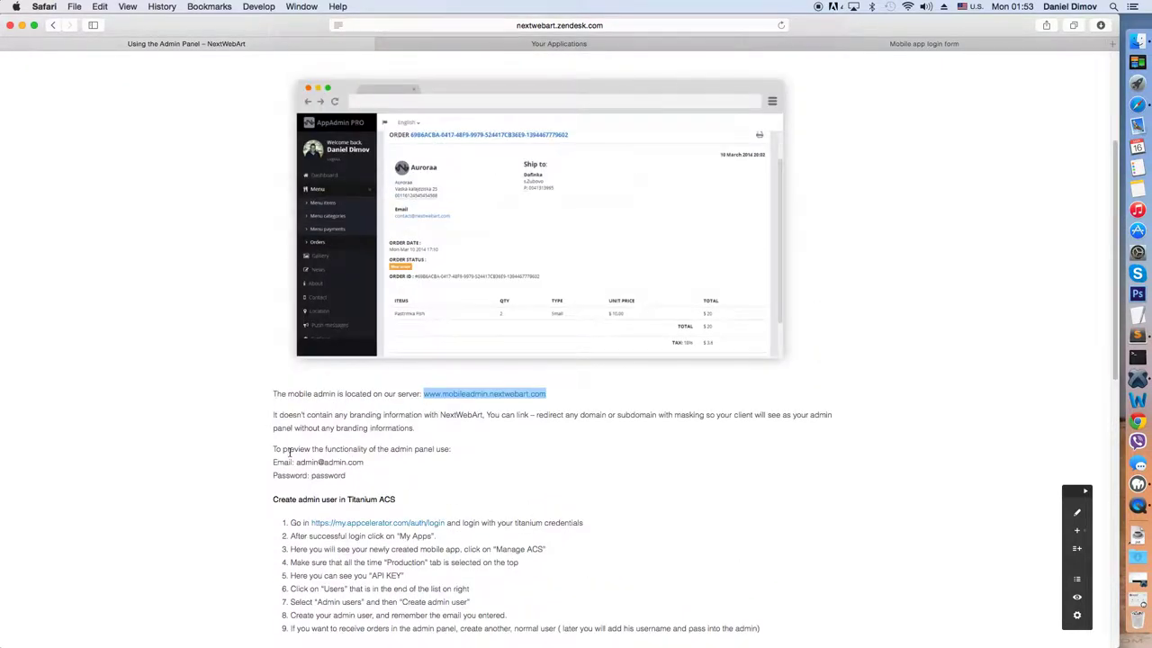
pyautogui.moveTo(296, 462); pyautogui.dragTo(366, 462)
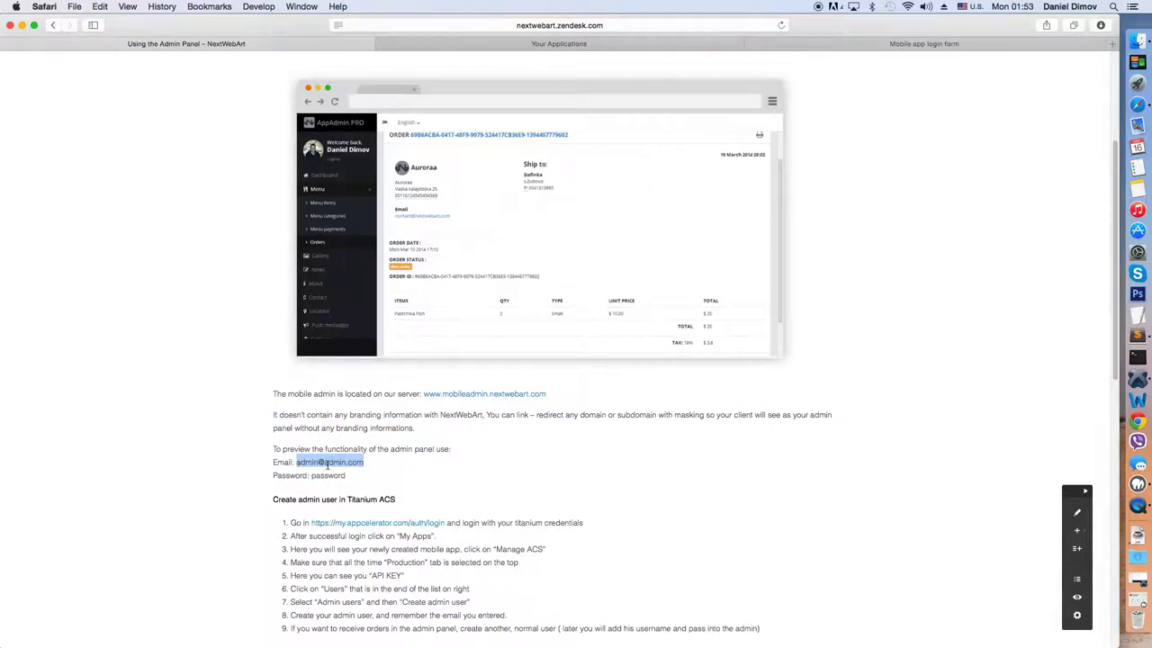
pyautogui.moveTo(311, 475); pyautogui.dragTo(345, 475)
pyautogui.scroll(-2, 342, 468)
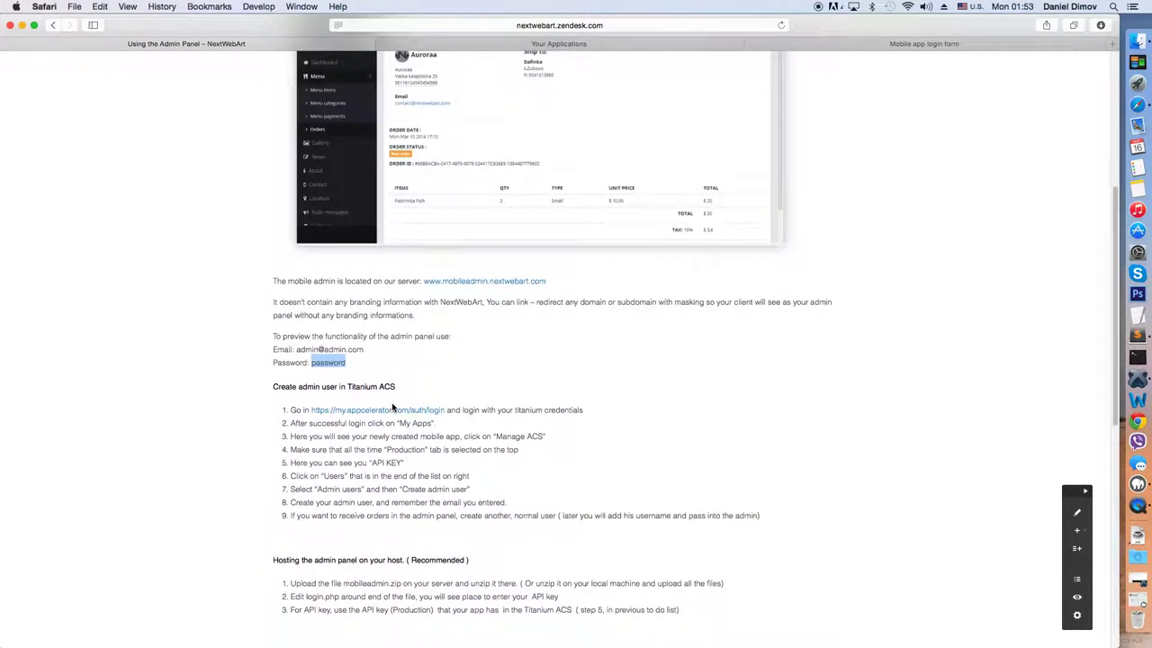
pyautogui.scroll(5, 432, 380)
pyautogui.scroll(-6, 441, 380)
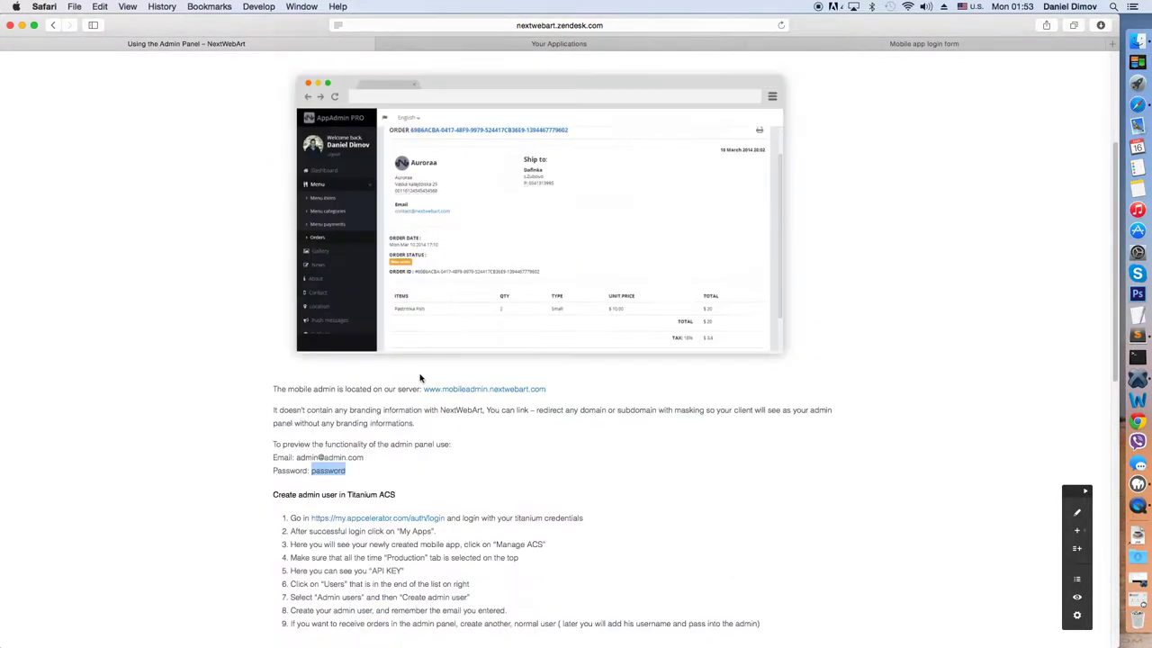
pyautogui.moveTo(274, 326); pyautogui.dragTo(407, 325)
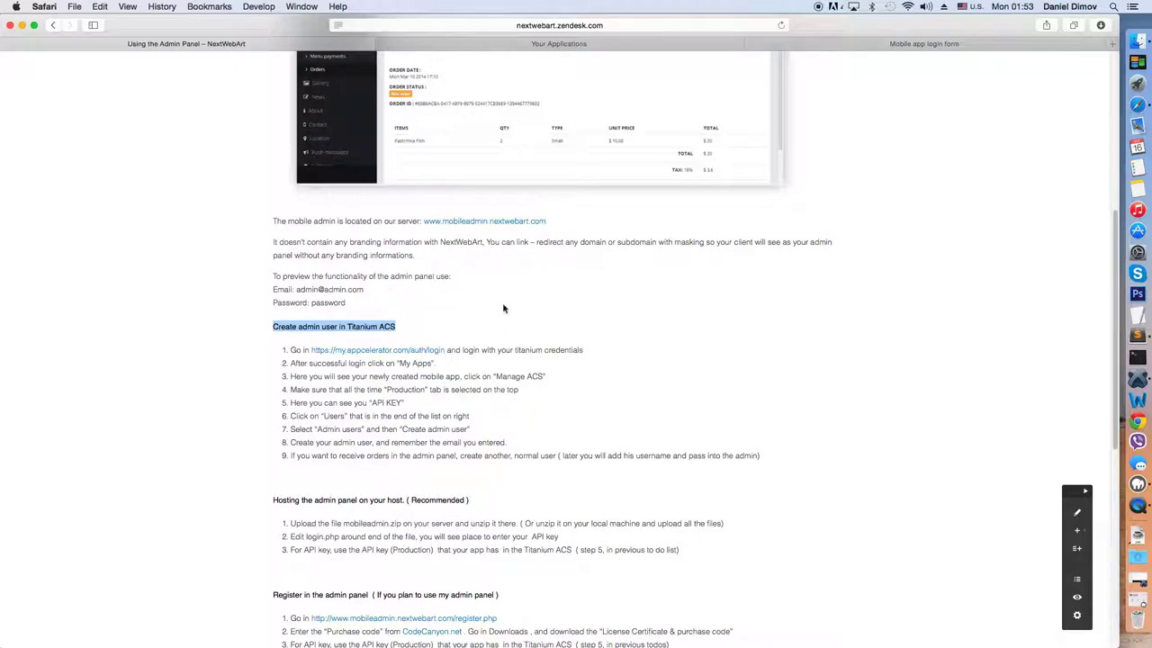
# From the Your Applications list, scroll to MyRestApp and open its Manage ACS page.
pyautogui.click(541, 44)
pyautogui.scroll(-20, 341, 294)
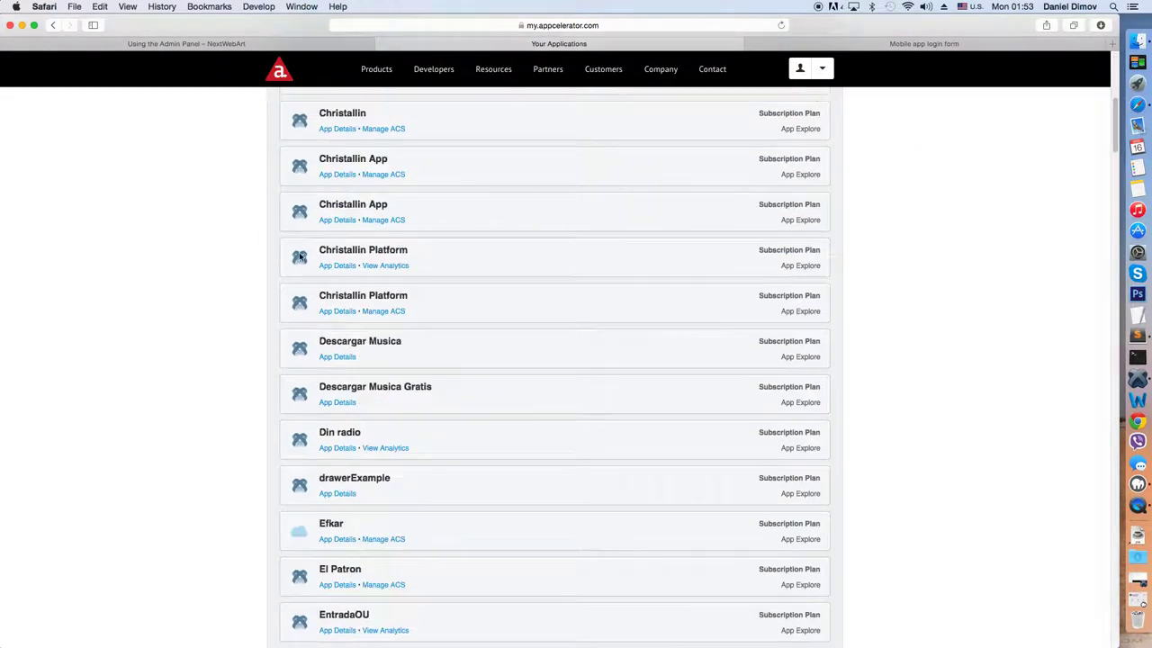
pyautogui.scroll(-3, 347, 297)
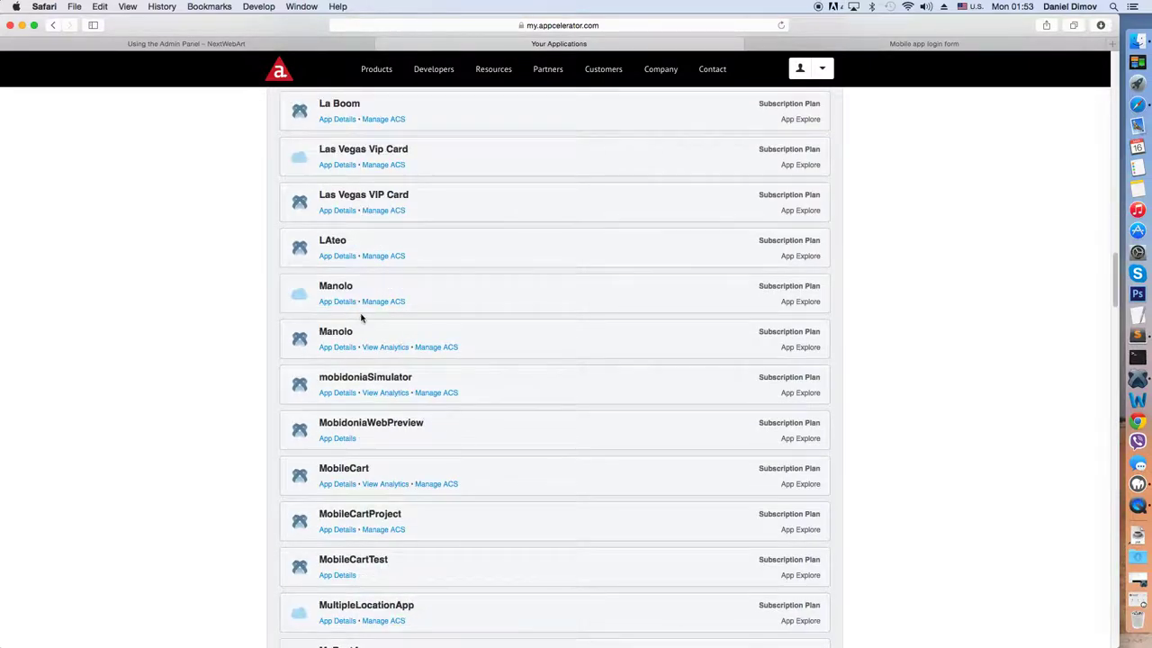
pyautogui.scroll(-5, 360, 315)
pyautogui.scroll(-1, 365, 328)
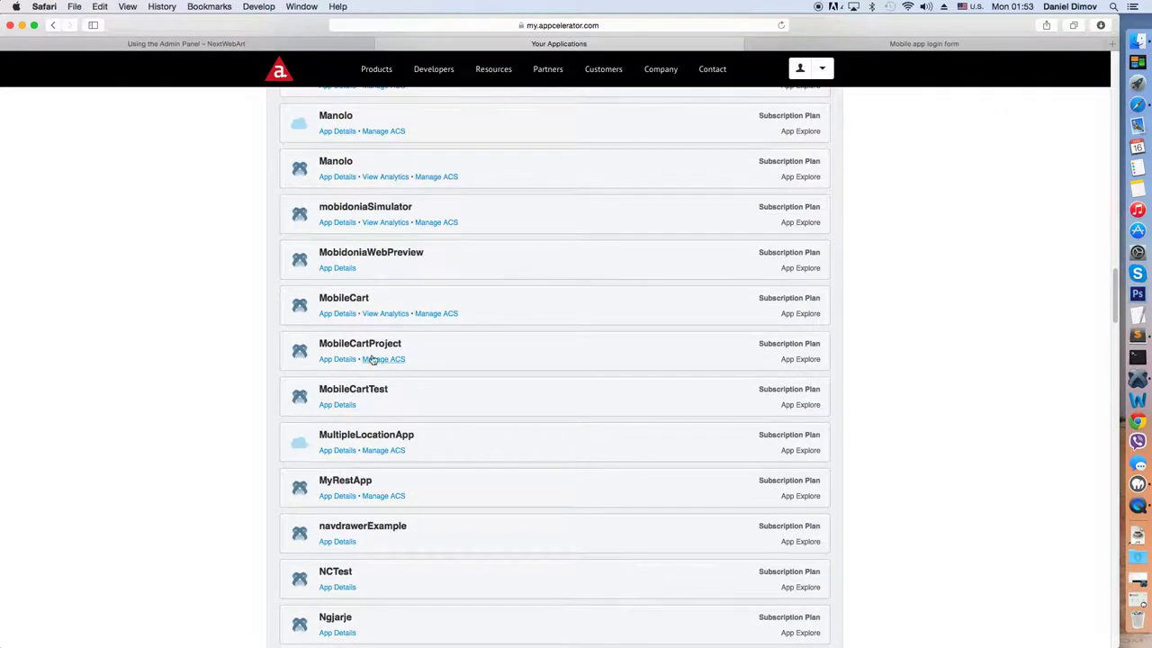
pyautogui.click(383, 498)
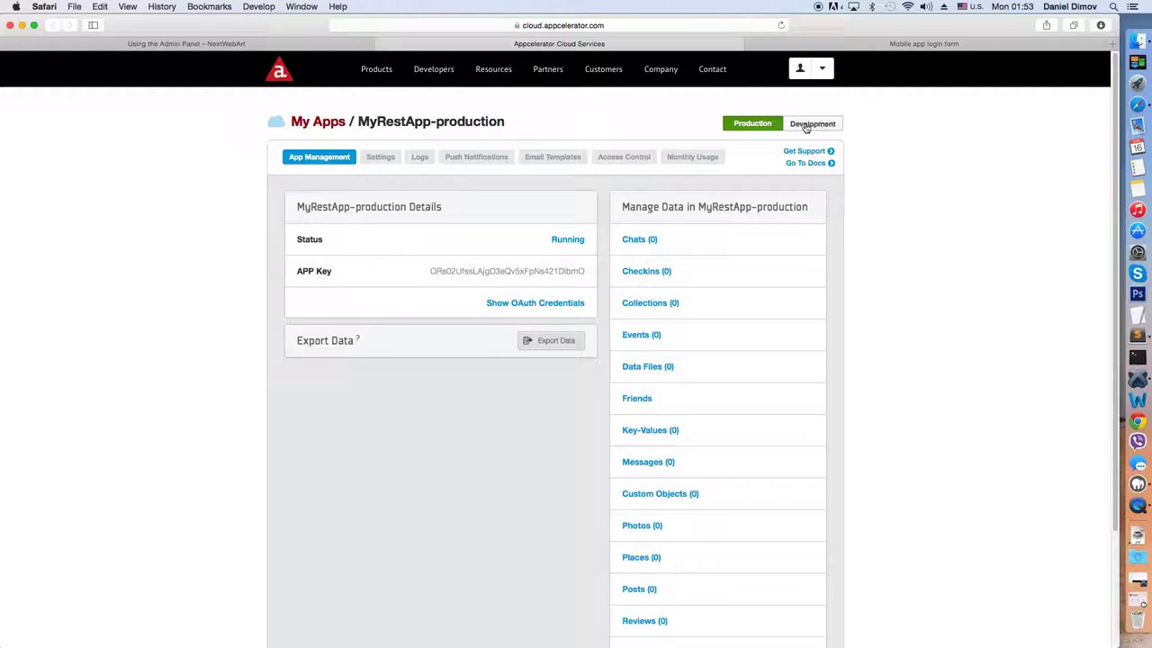
# Open MyRestApp-production's Users, switch to Admin Users, and start a new admin user.
pyautogui.scroll(-2, 642, 223)
pyautogui.scroll(-1, 642, 222)
pyautogui.click(642, 542)
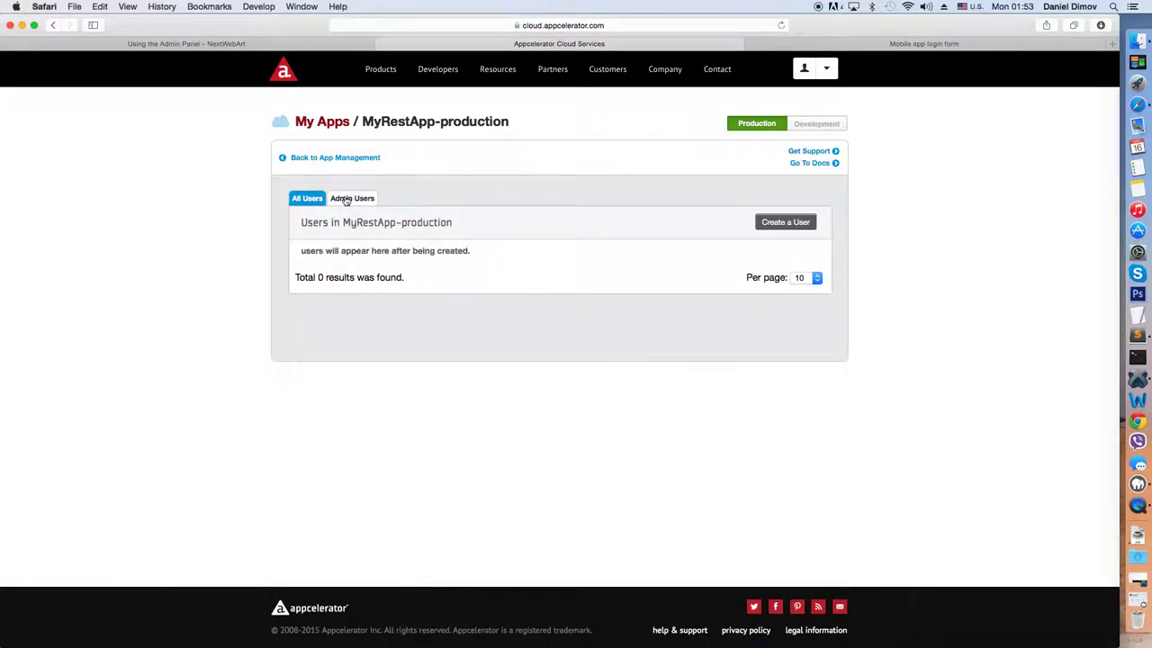
pyautogui.click(345, 201)
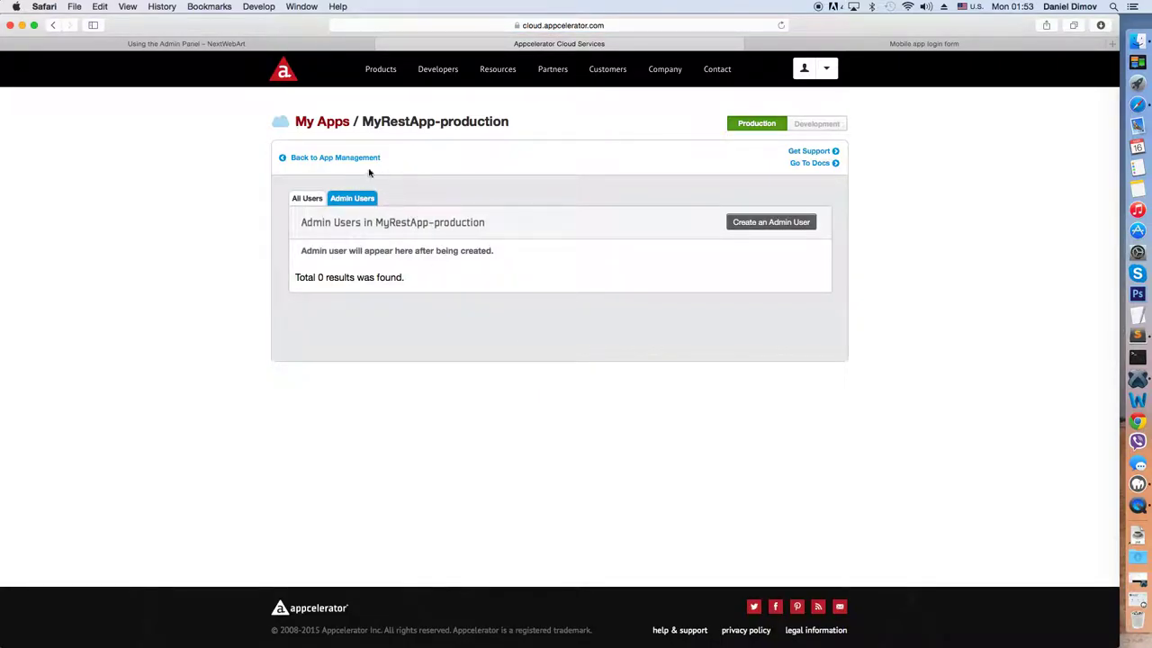
pyautogui.click(769, 223)
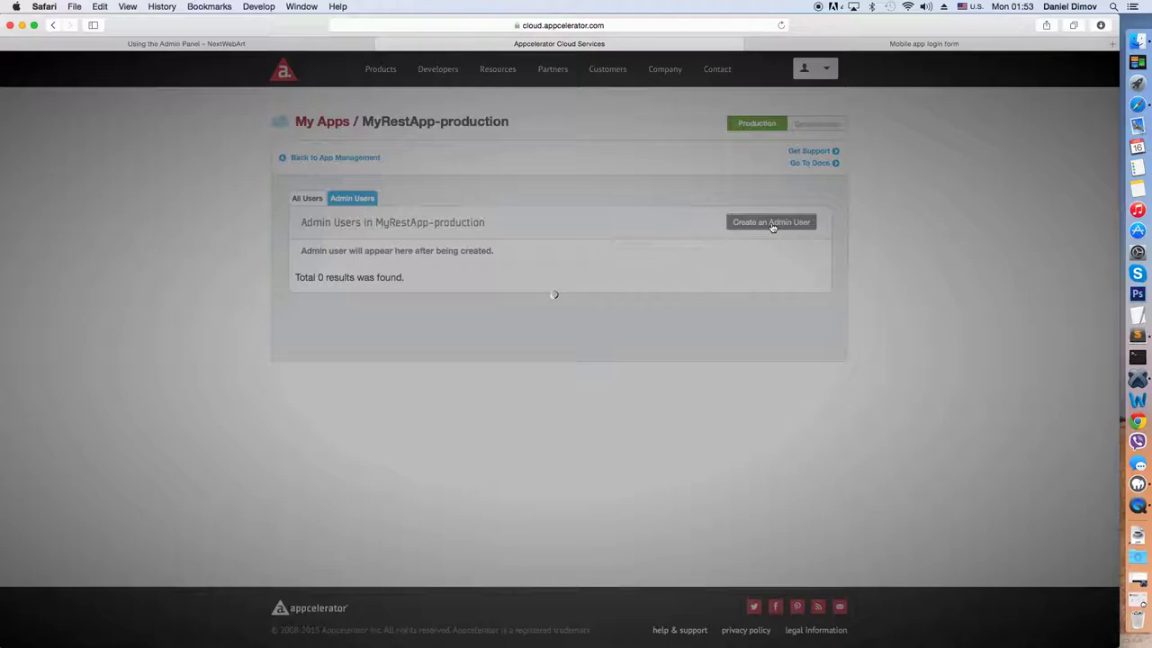
# Enter the new admin's email address, username, password and password confirmation.
pyautogui.click(683, 182)
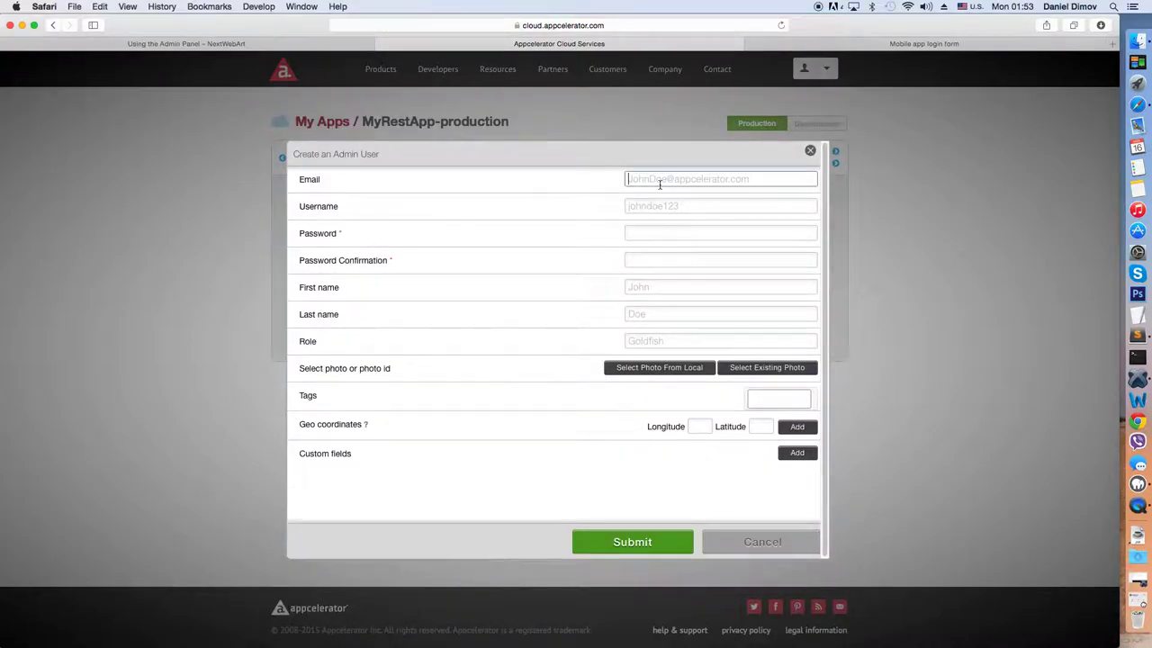
pyautogui.press('Tab')
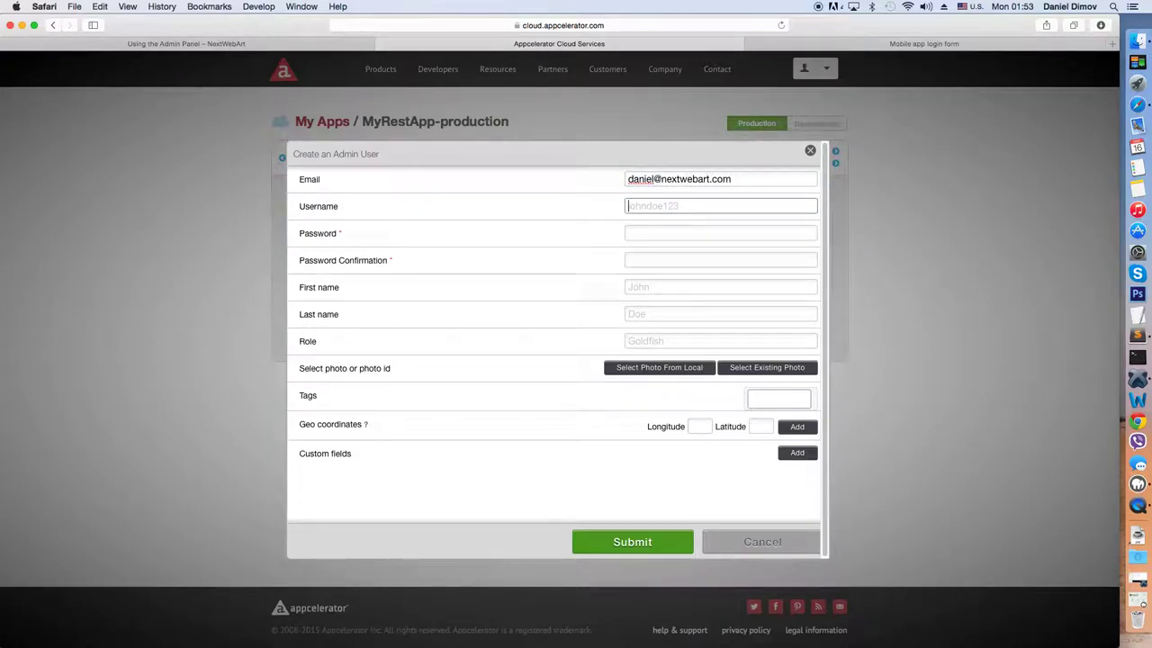
pyautogui.press('Tab')
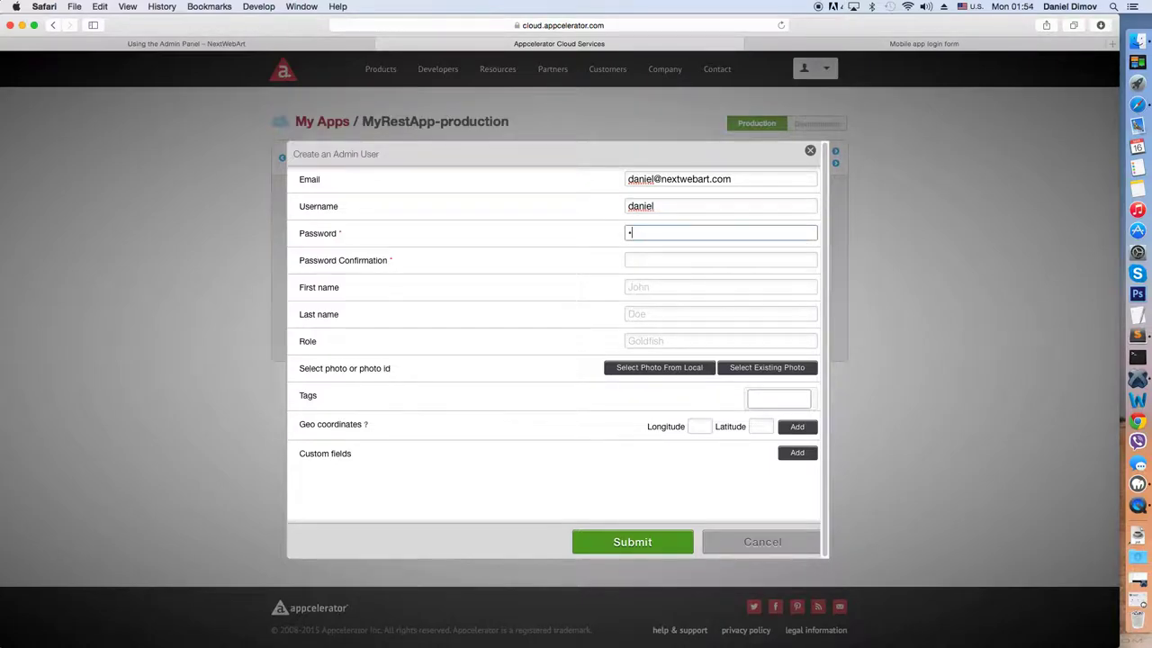
pyautogui.press('Tab')
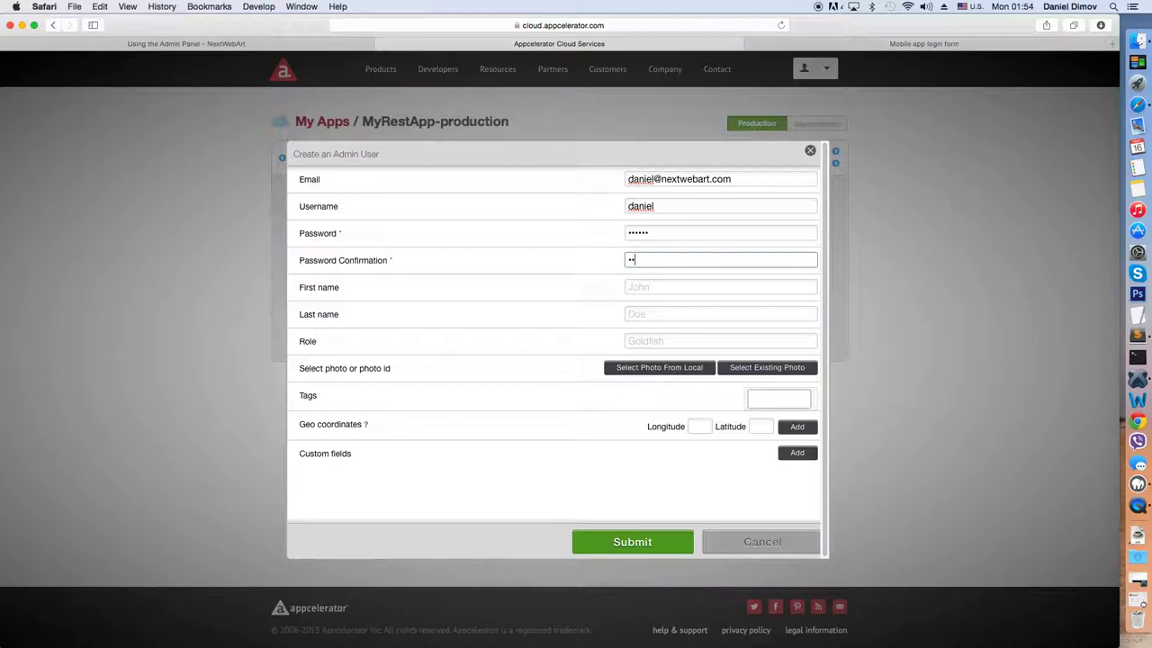
# Fill in the admin's first and last name, submit, and decline Safari's password save.
pyautogui.press('Tab')
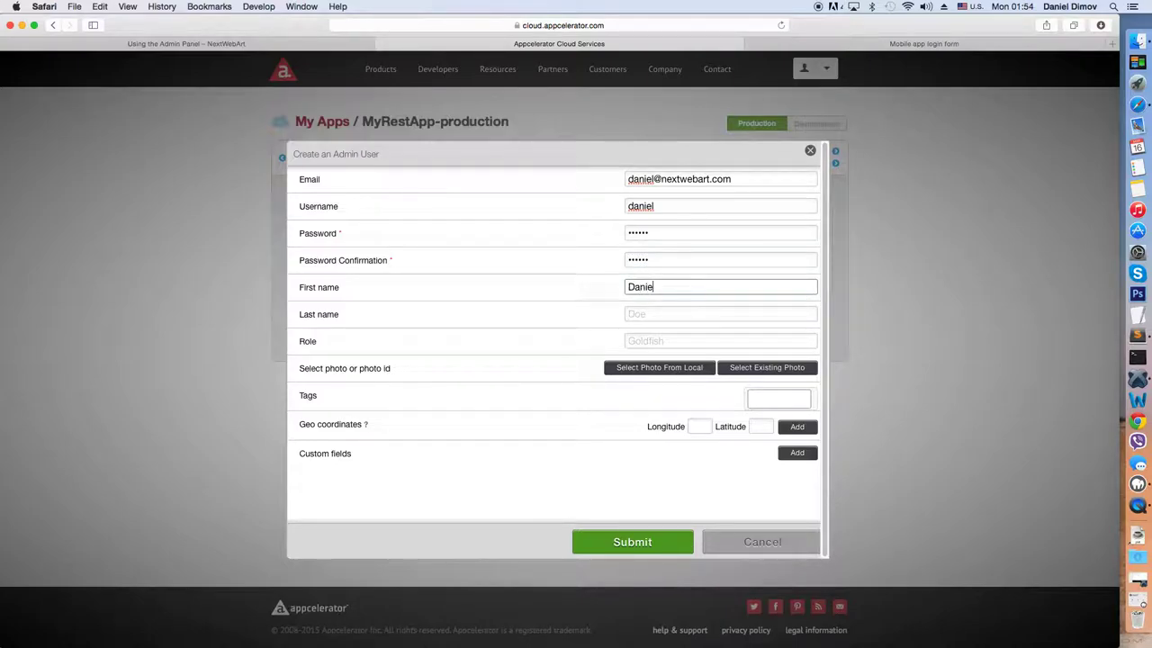
pyautogui.press('Tab')
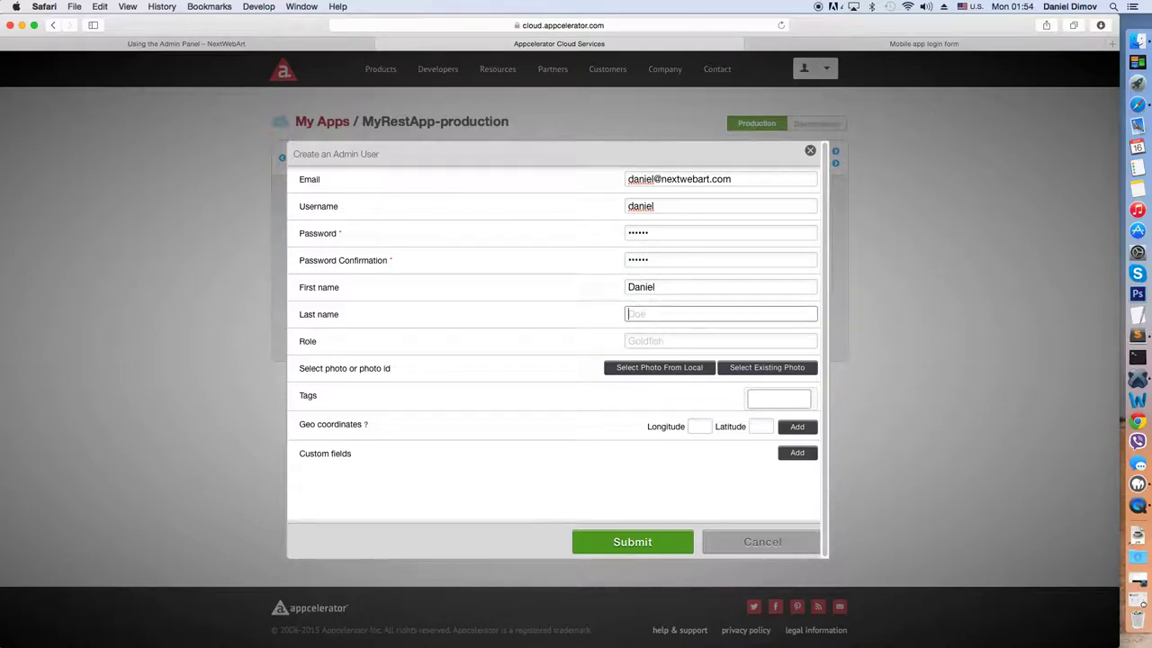
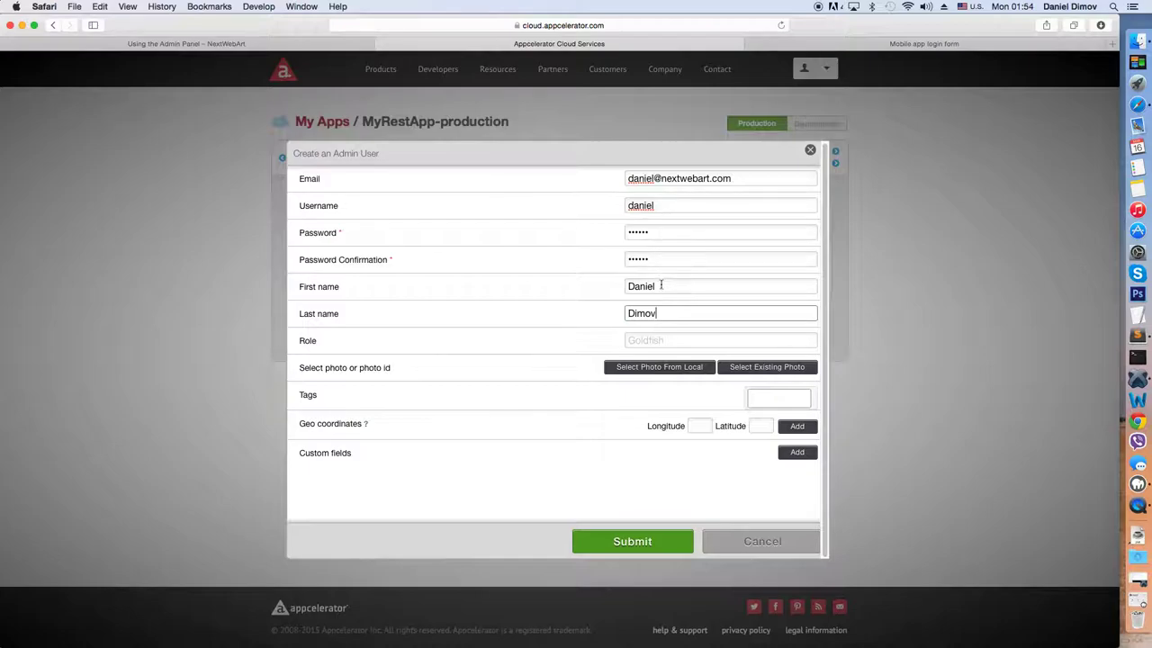
pyautogui.click(630, 541)
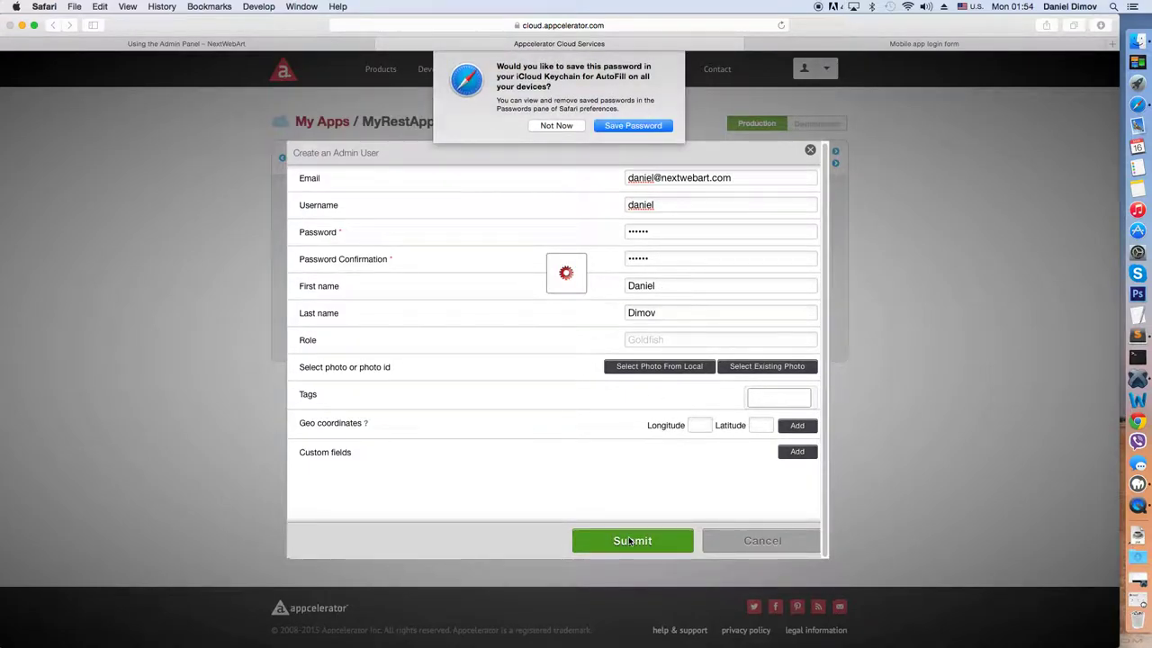
pyautogui.click(553, 125)
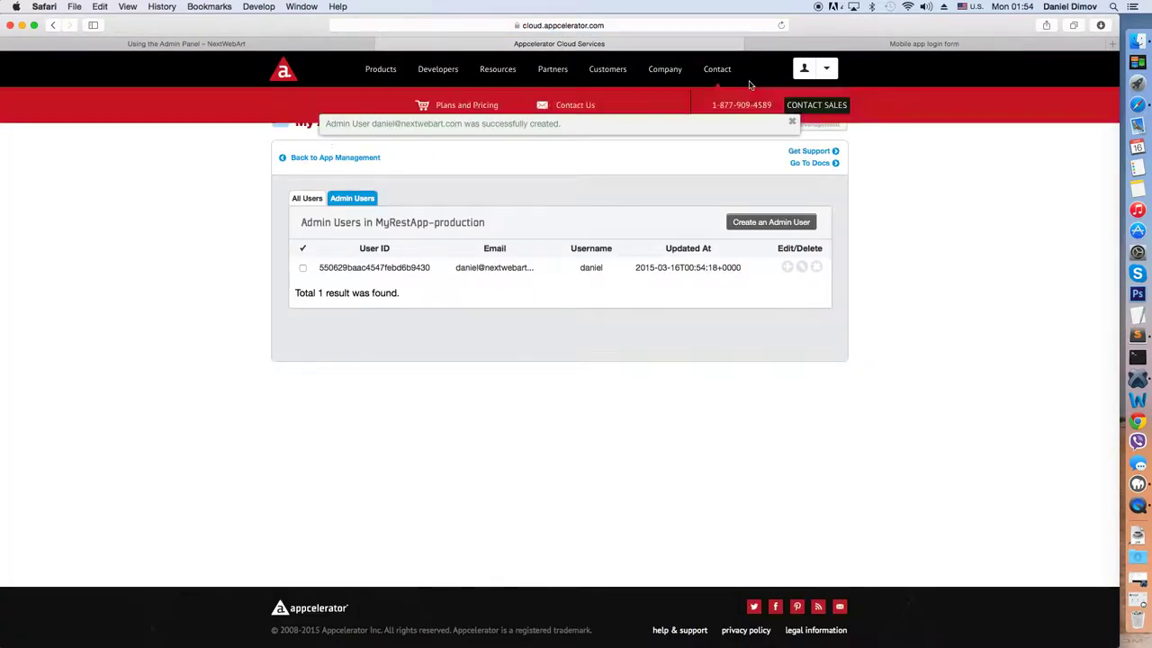
# Back in the article, highlight the API KEY step, the email step, and the hosting heading.
pyautogui.click(314, 44)
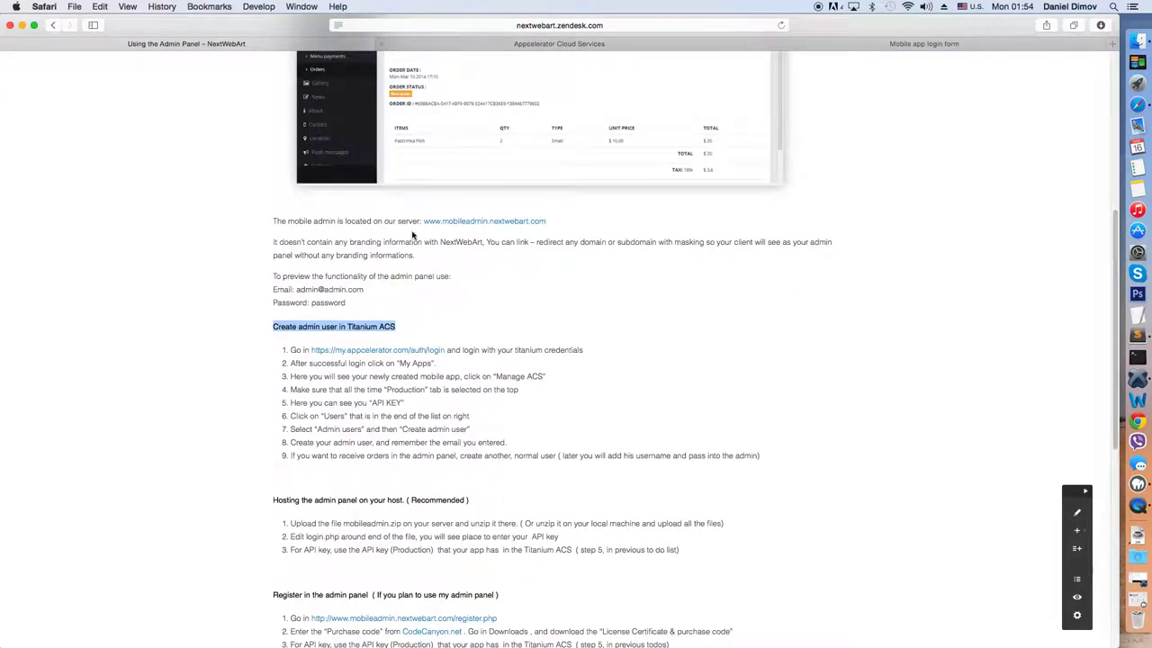
pyautogui.scroll(-1, 399, 309)
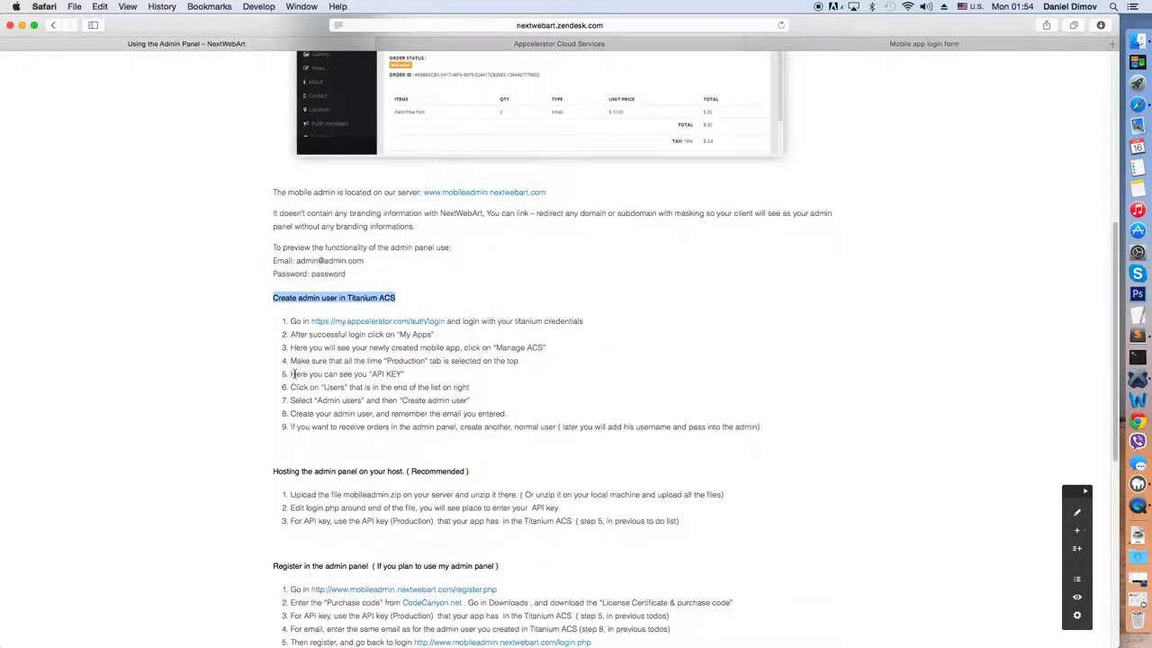
pyautogui.moveTo(293, 374); pyautogui.dragTo(396, 382)
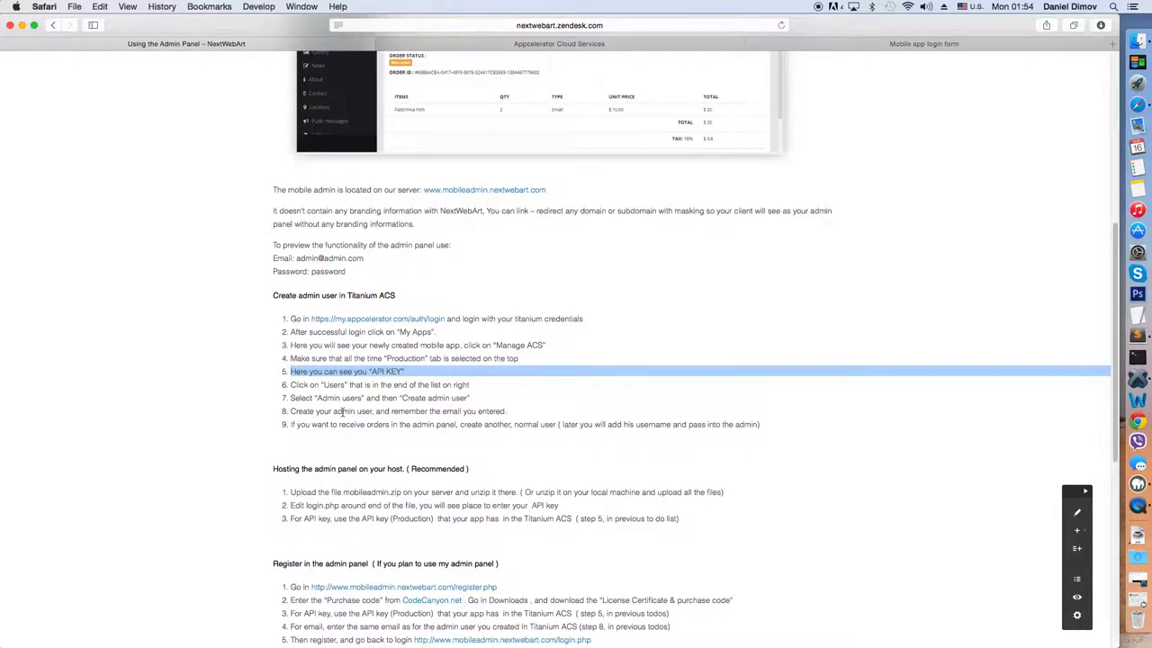
pyautogui.moveTo(286, 412); pyautogui.dragTo(515, 417)
pyautogui.click(460, 410)
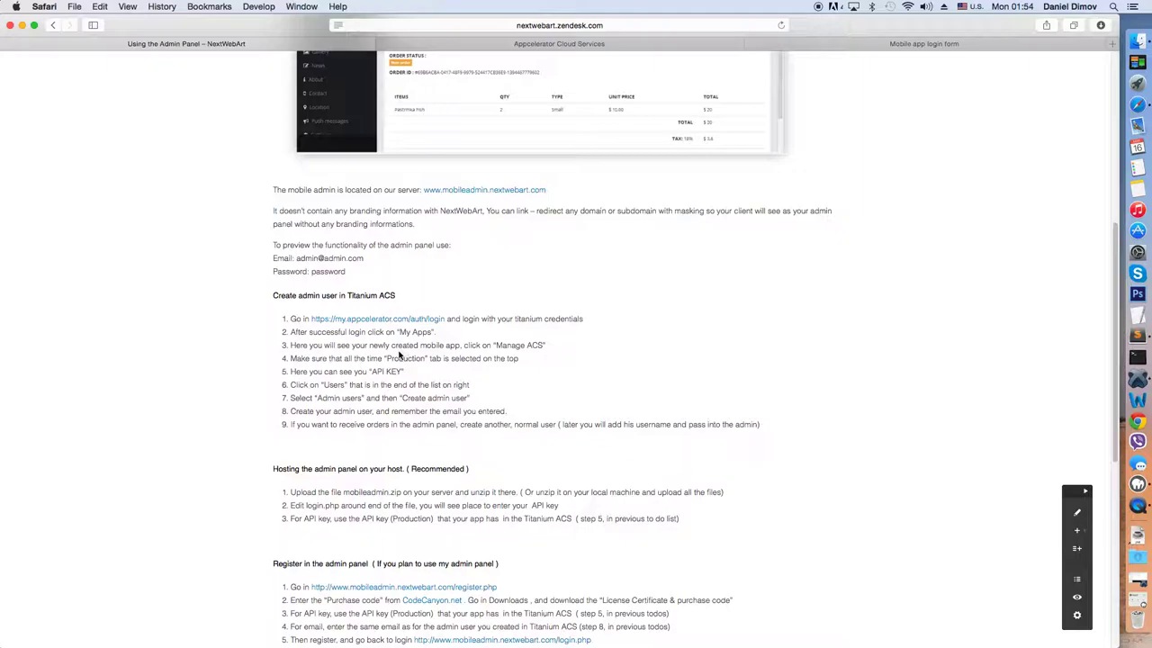
pyautogui.scroll(-3, 399, 355)
pyautogui.moveTo(273, 421); pyautogui.dragTo(407, 420)
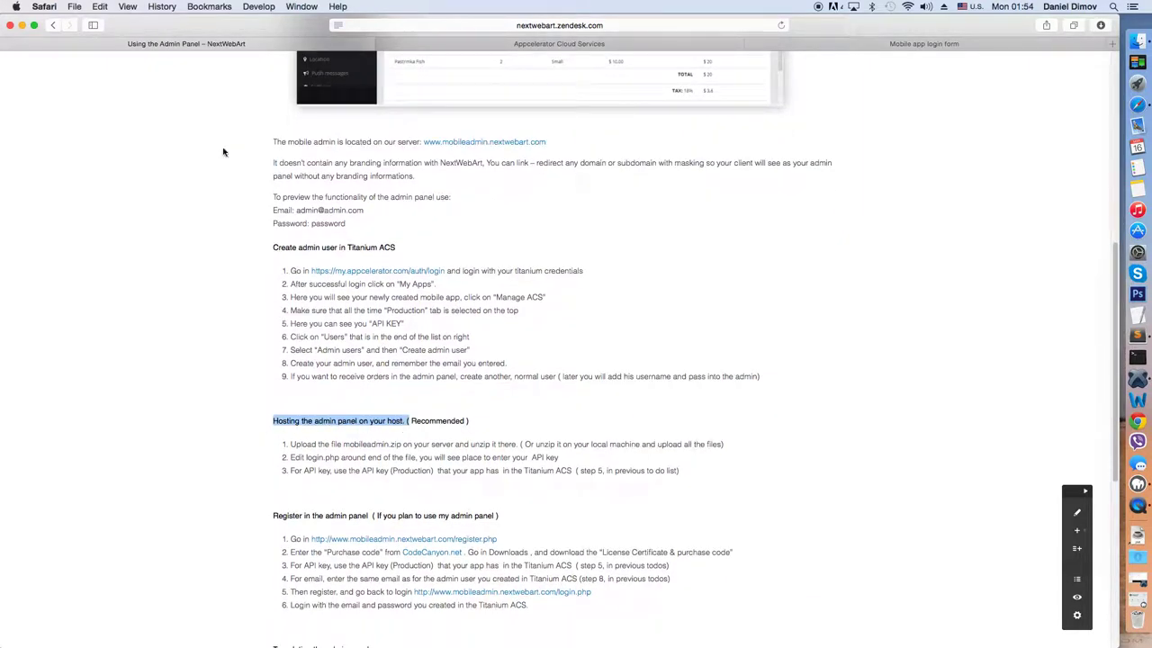
# Minimize Safari and open the codecanyon restaurant template folder on the desktop.
pyautogui.click(22, 26)
pyautogui.click(201, 90)
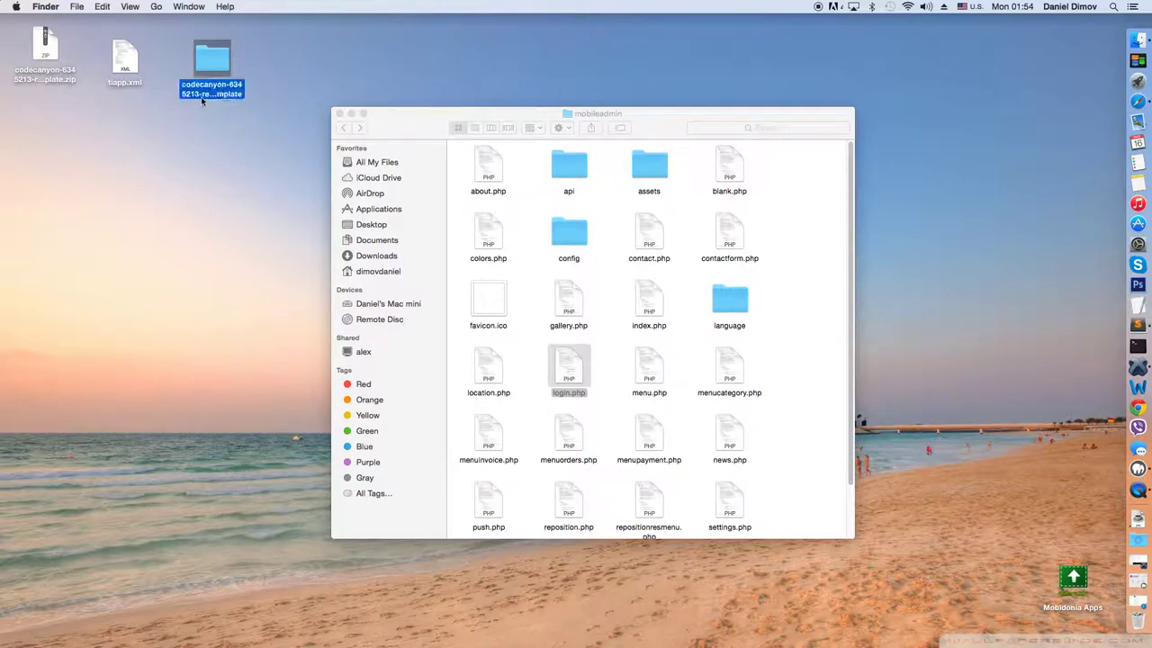
pyautogui.doubleClick(208, 70)
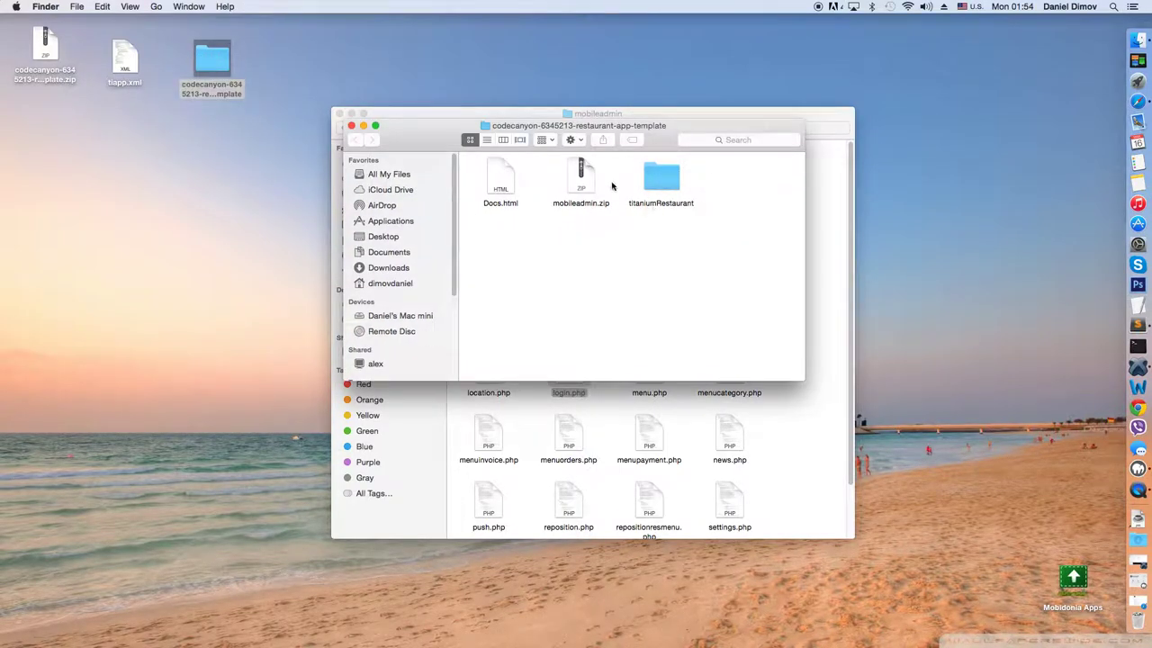
pyautogui.click(553, 178)
pyautogui.click(572, 199)
pyautogui.click(586, 228)
# In the unzipped mobileadmin folder, bring up the context menu for login.php.
pyautogui.click(605, 431)
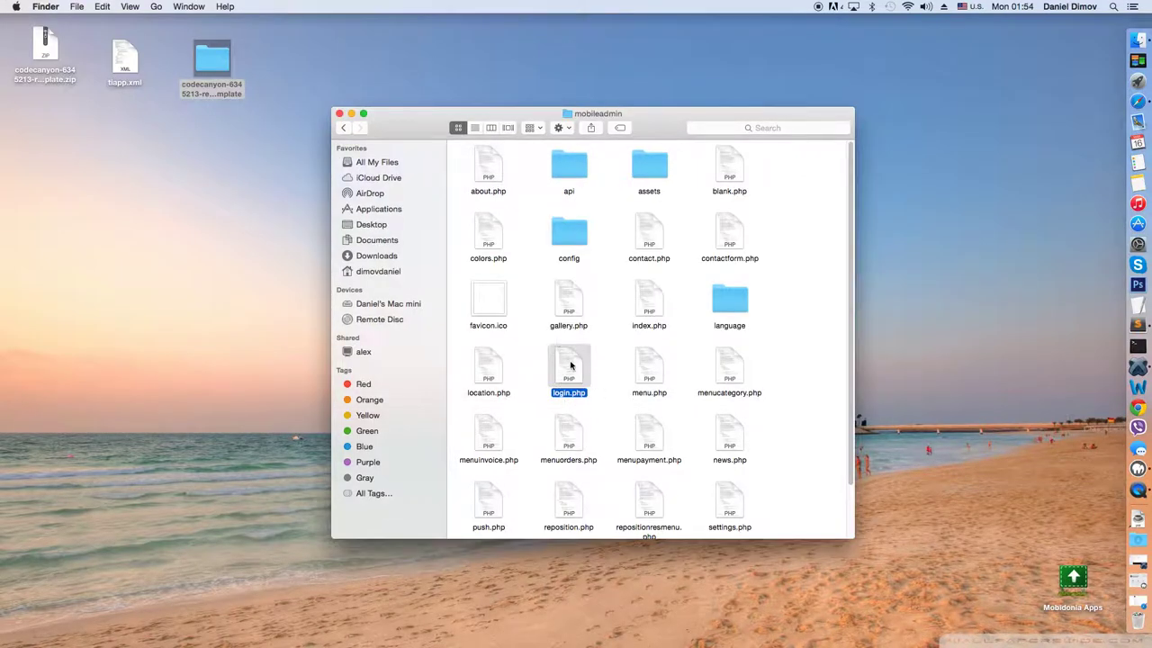
pyautogui.scroll(-3, 630, 270)
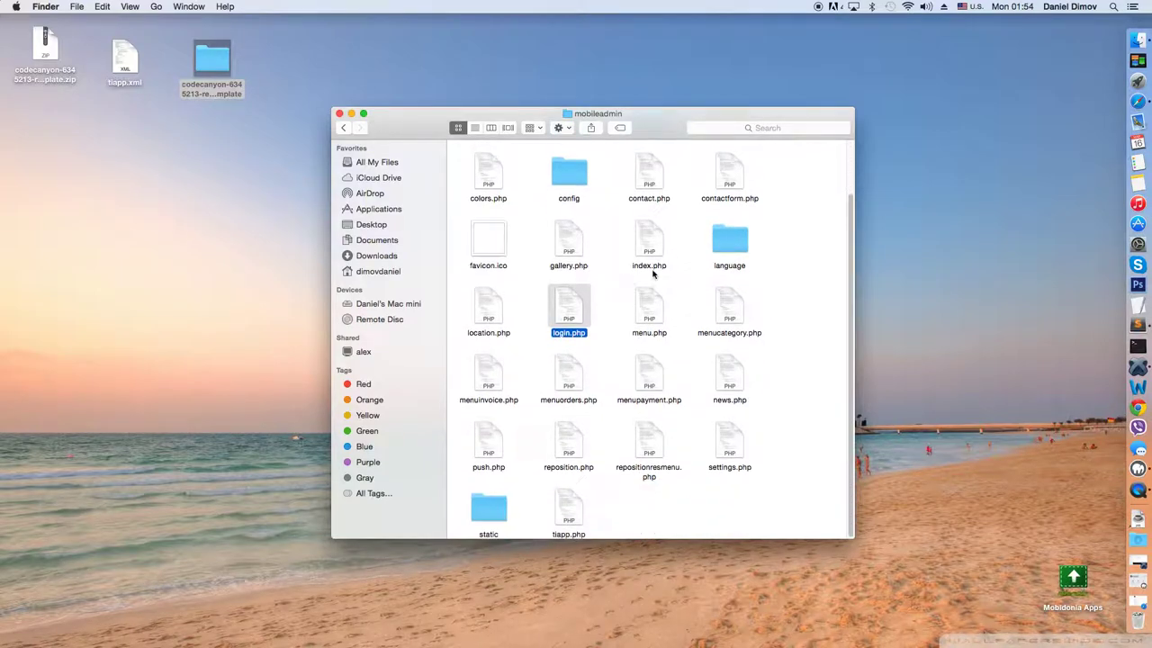
pyautogui.scroll(2, 584, 342)
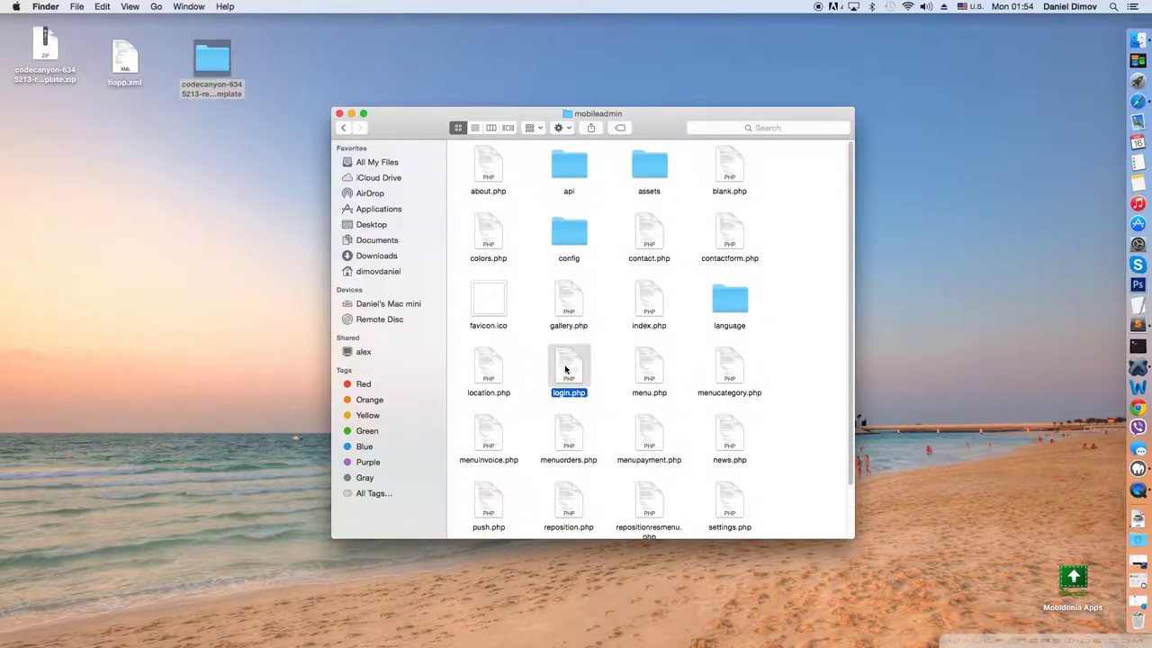
pyautogui.rightClick(565, 369)
# Open login.php in Sublime Text 2, select the apiKey placeholder, then return to Appcelerator's Admin Users page.
pyautogui.moveTo(590, 383)
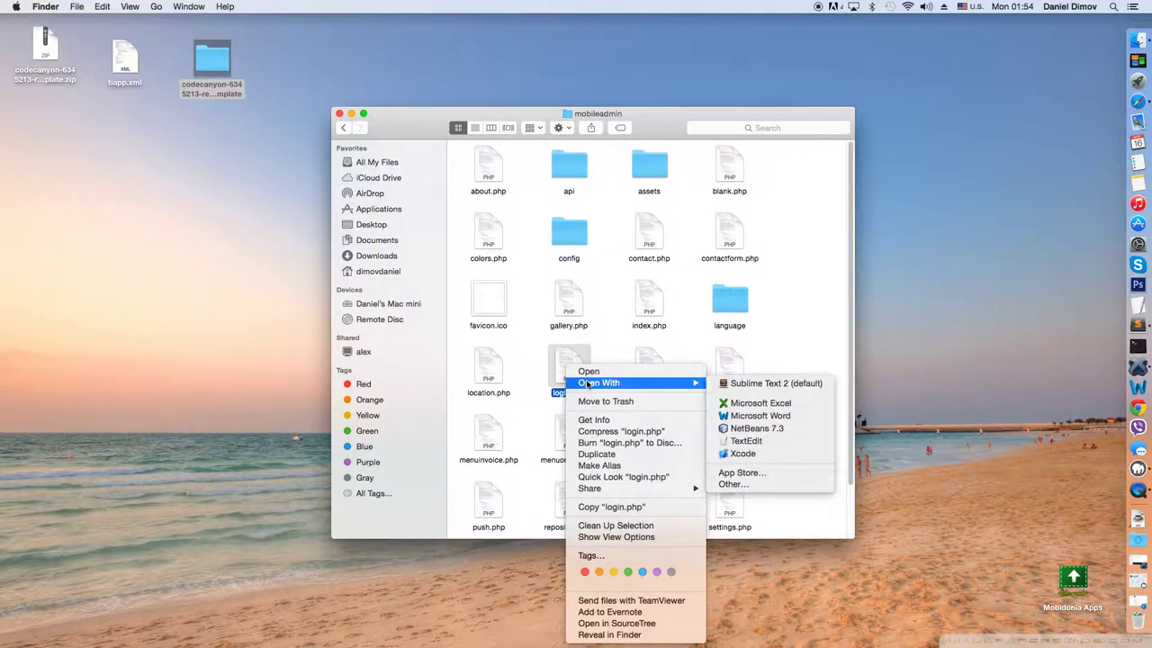
pyautogui.click(736, 383)
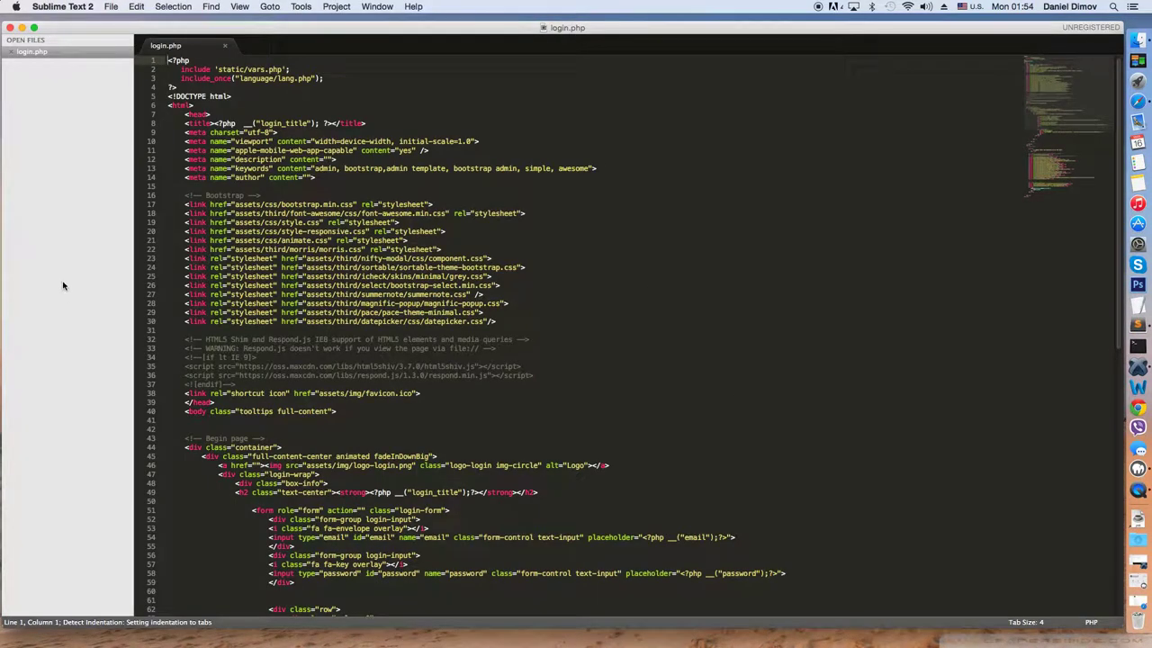
pyautogui.scroll(-10, 409, 291)
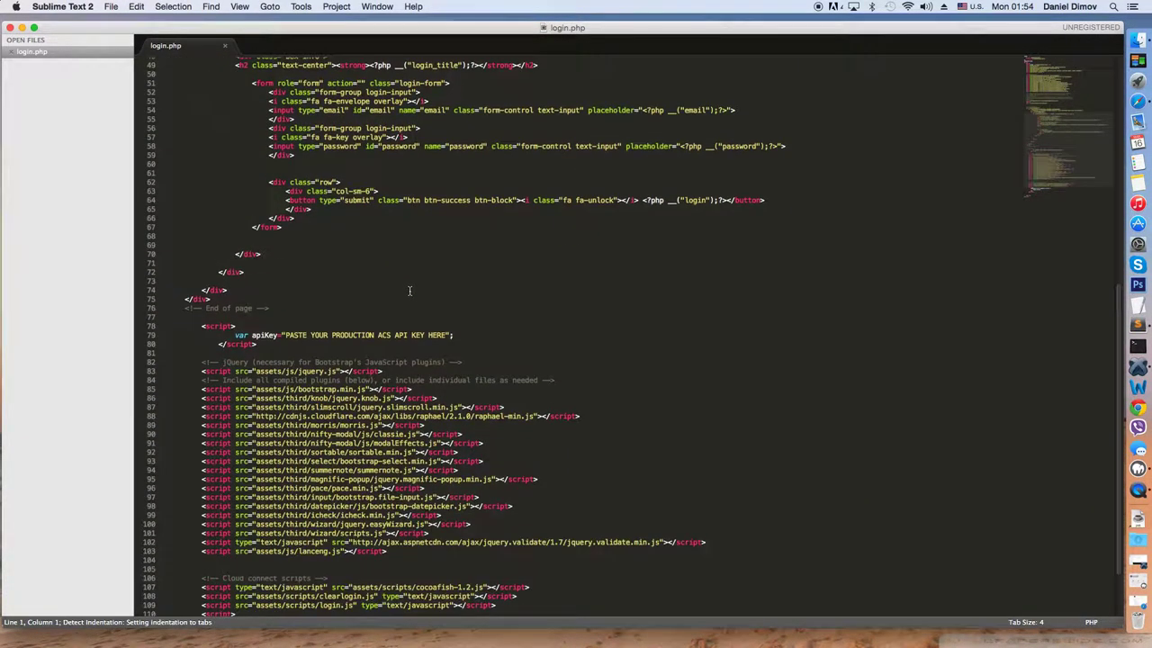
pyautogui.moveTo(279, 335)
pyautogui.mouseDown()
pyautogui.moveTo(236, 325)
pyautogui.moveTo(452, 335)
pyautogui.mouseUp()
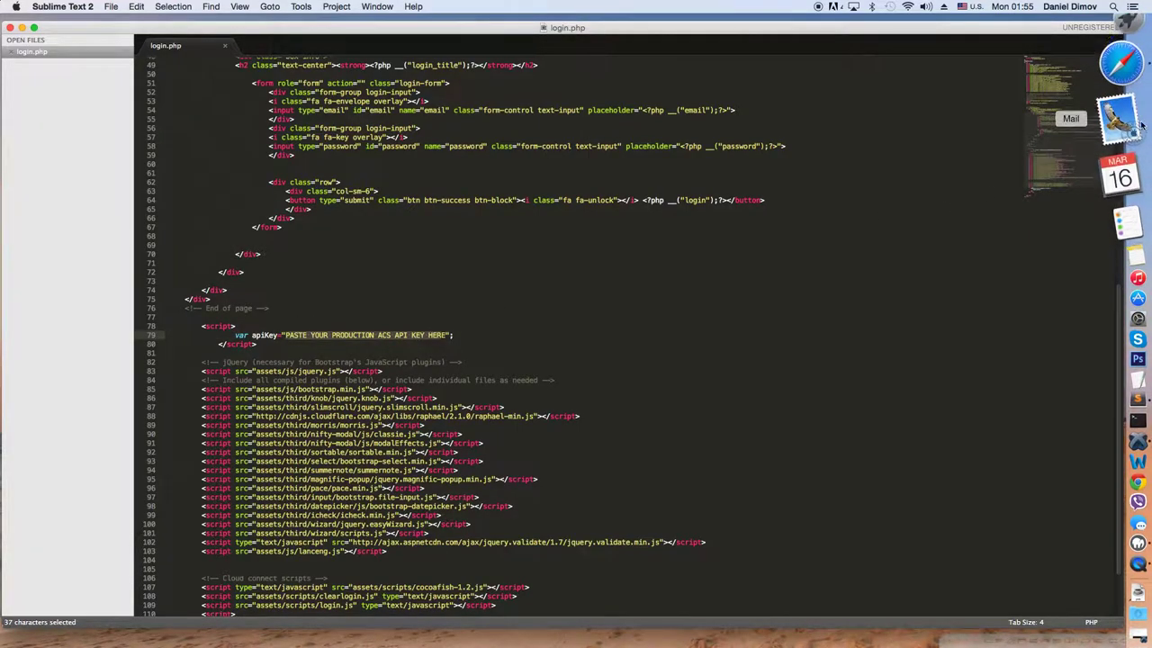
pyautogui.click(1120, 63)
pyautogui.click(590, 44)
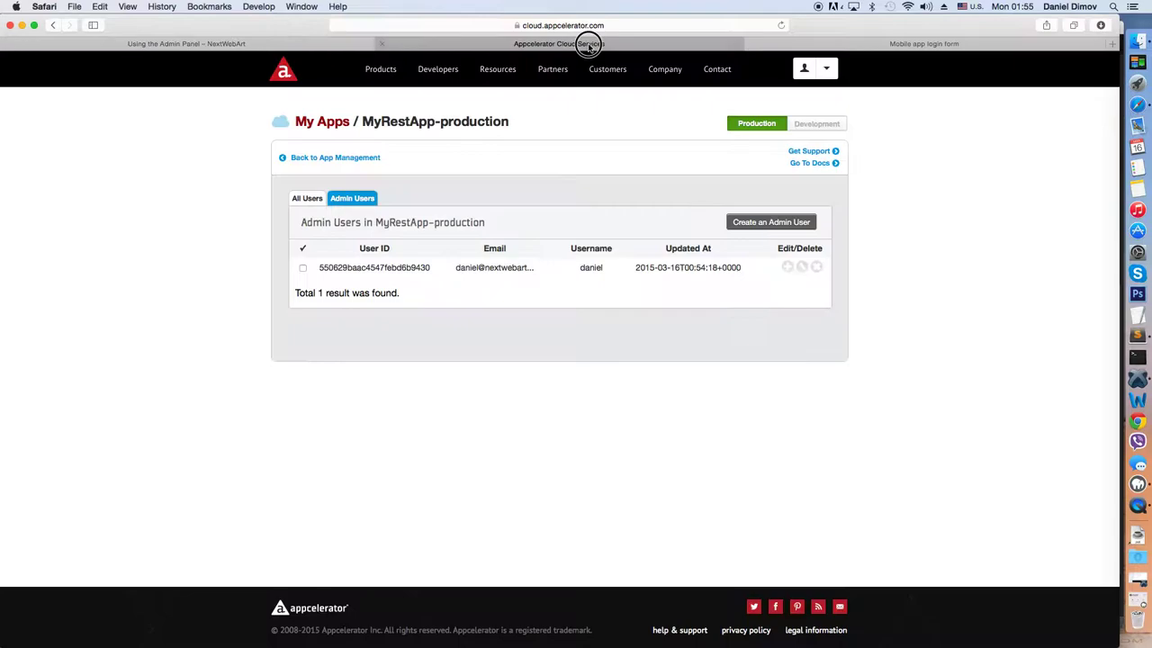
# Copy MyRestApp-production's production APP Key from its app management overview, then return to Sublime Text 2.
pyautogui.click(338, 164)
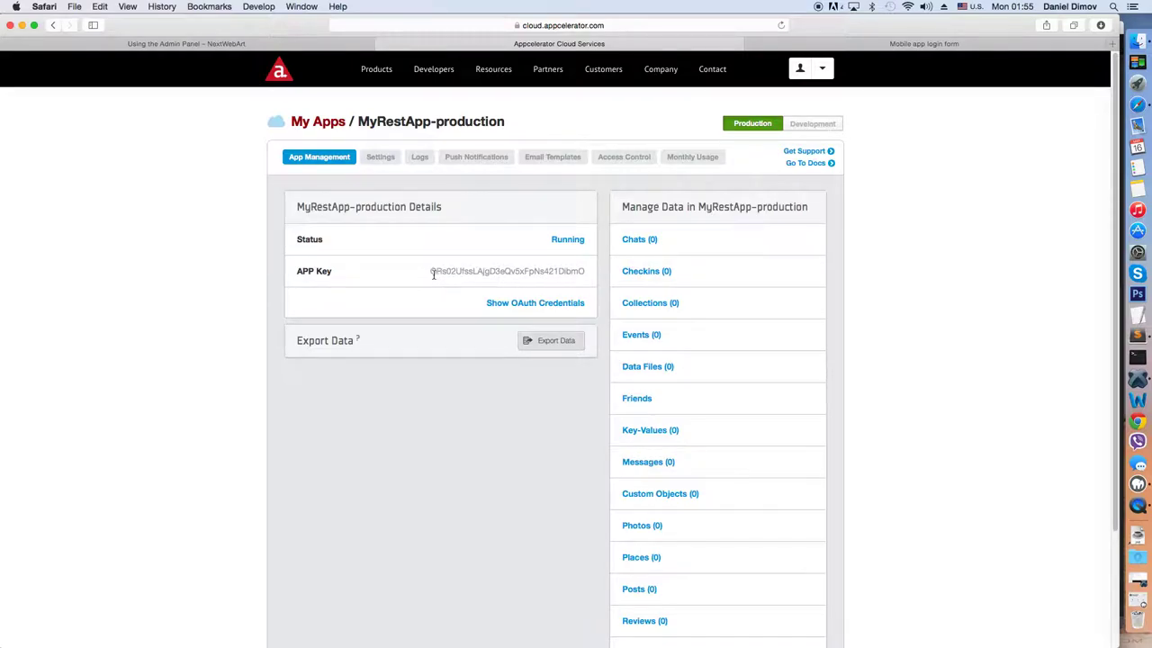
pyautogui.moveTo(430, 271); pyautogui.dragTo(570, 269)
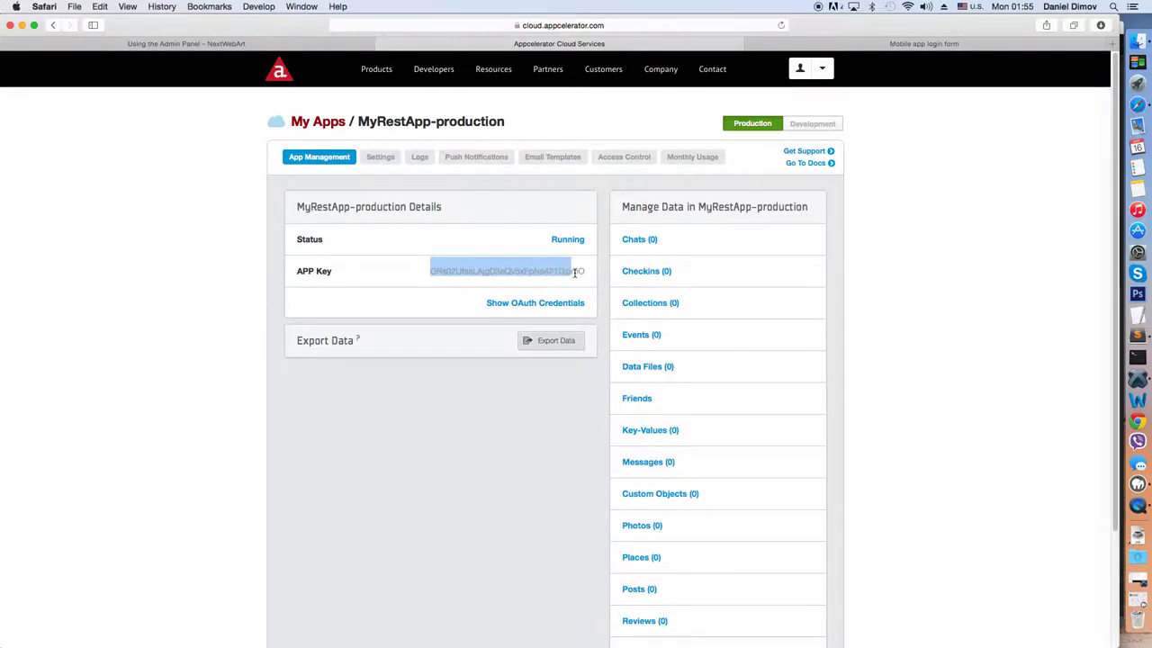
pyautogui.click(584, 271)
pyautogui.tripleClick(579, 271)
pyautogui.click(484, 271)
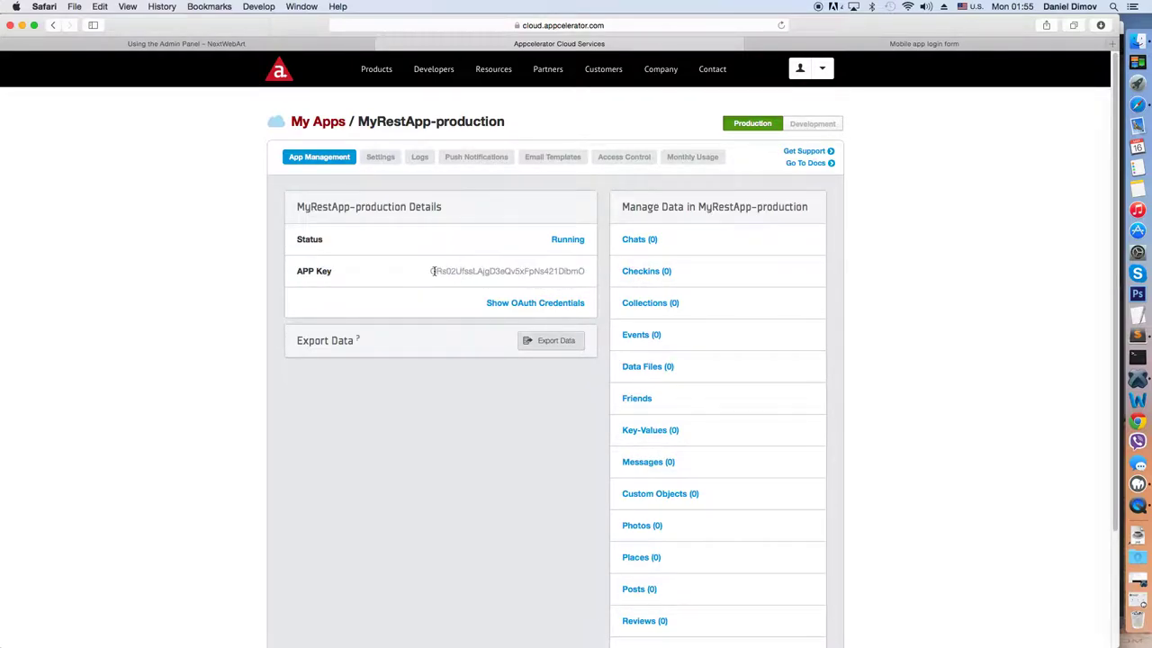
pyautogui.moveTo(433, 271); pyautogui.dragTo(576, 272)
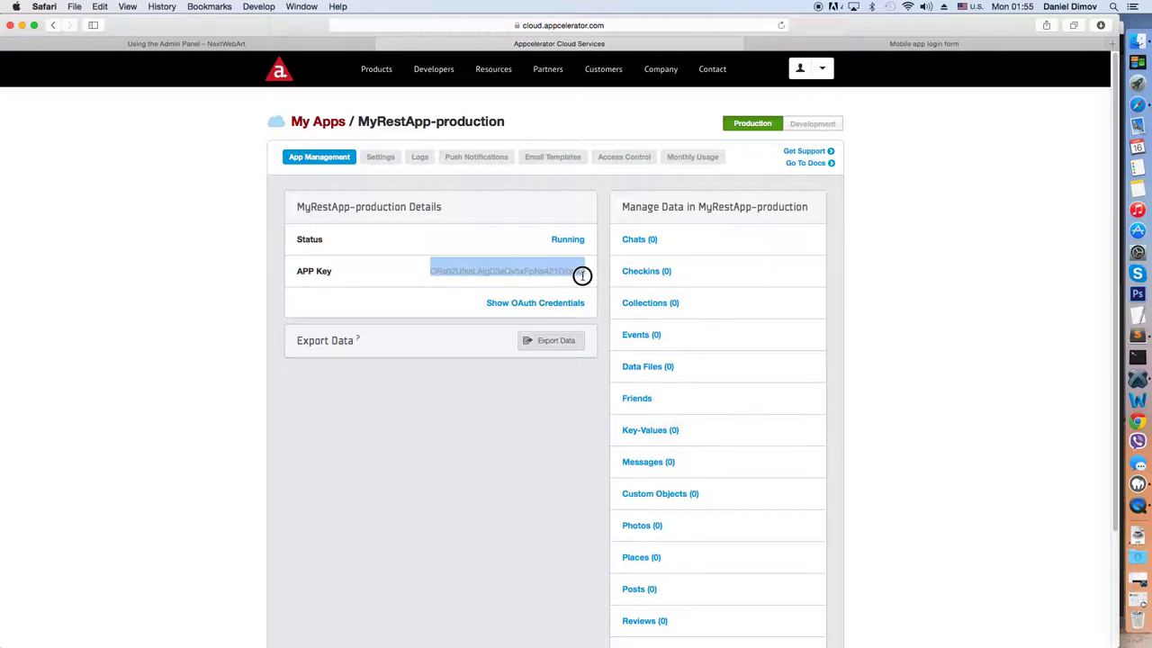
pyautogui.rightClick(577, 274)
pyautogui.click(681, 308)
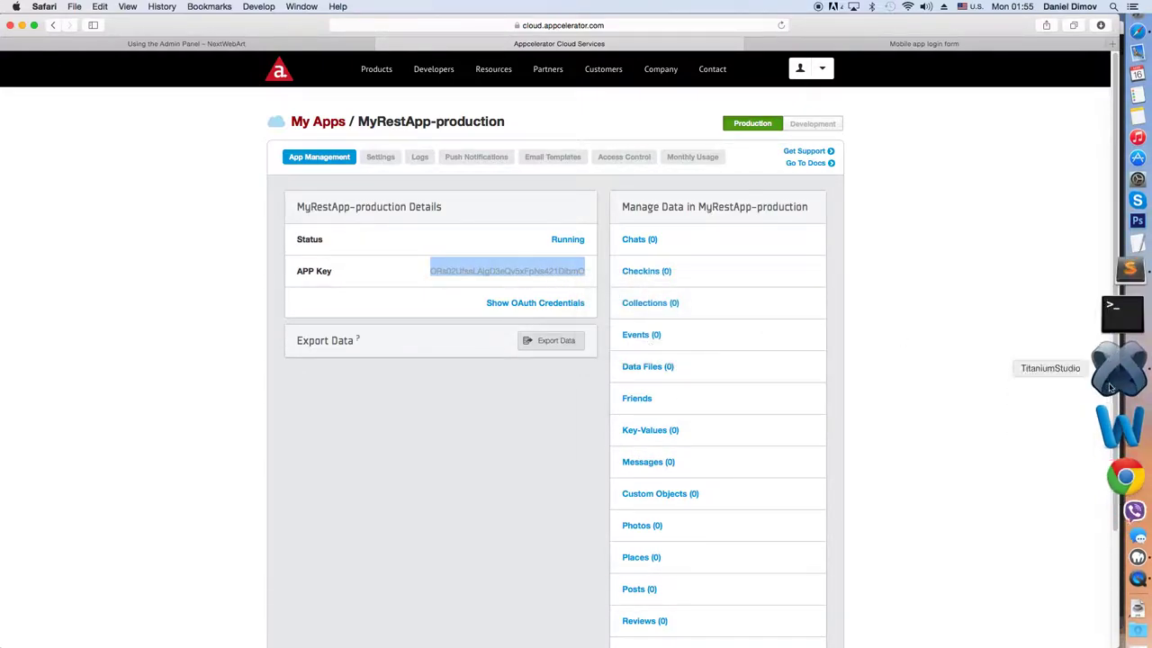
pyautogui.click(1114, 340)
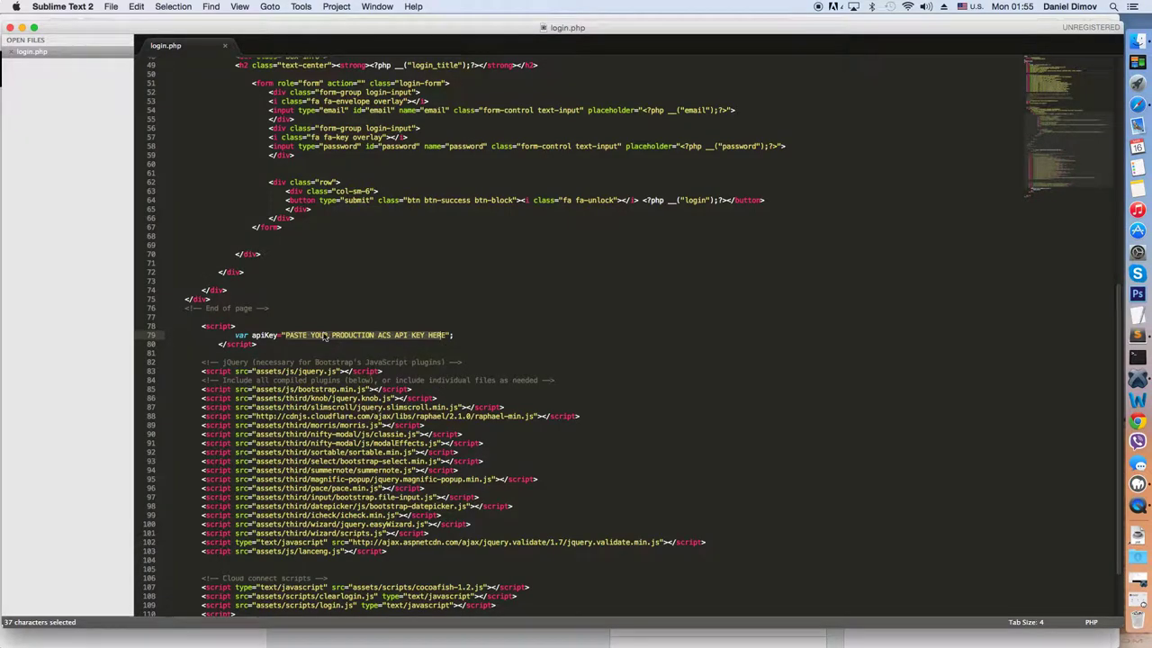
# Paste the APP Key over line 79's PASTE YOUR PRODUCTION ACS API KEY HERE placeholder and save login.php.
pyautogui.moveTo(285, 335); pyautogui.dragTo(444, 335)
pyautogui.press('super+v')
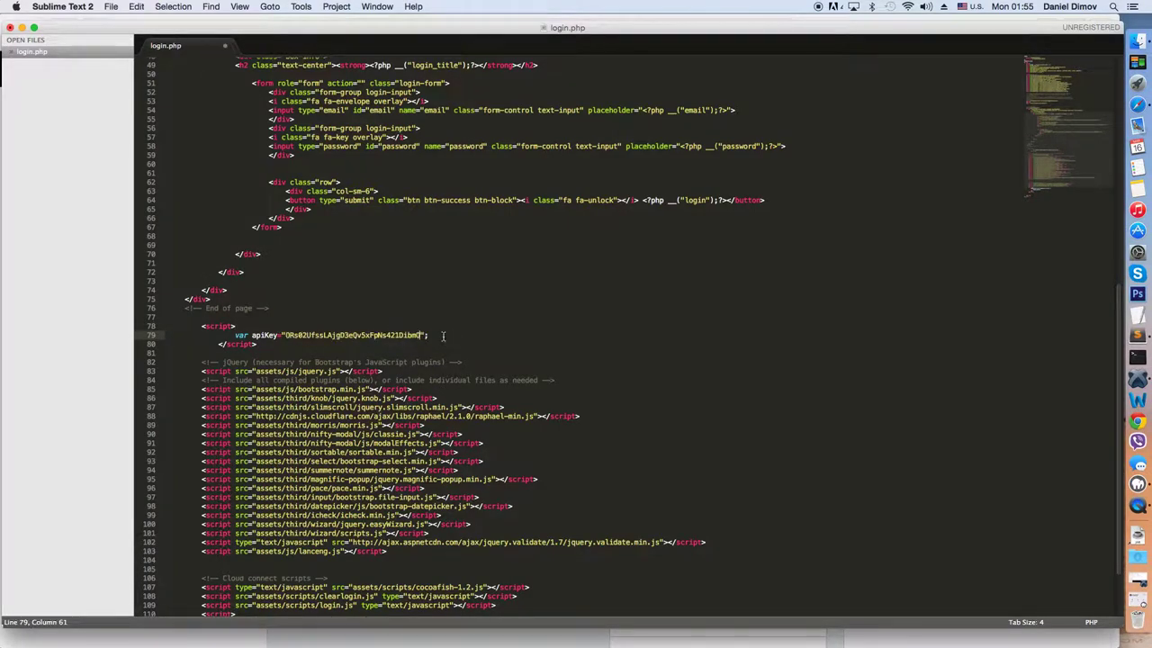
pyautogui.press('super+s')
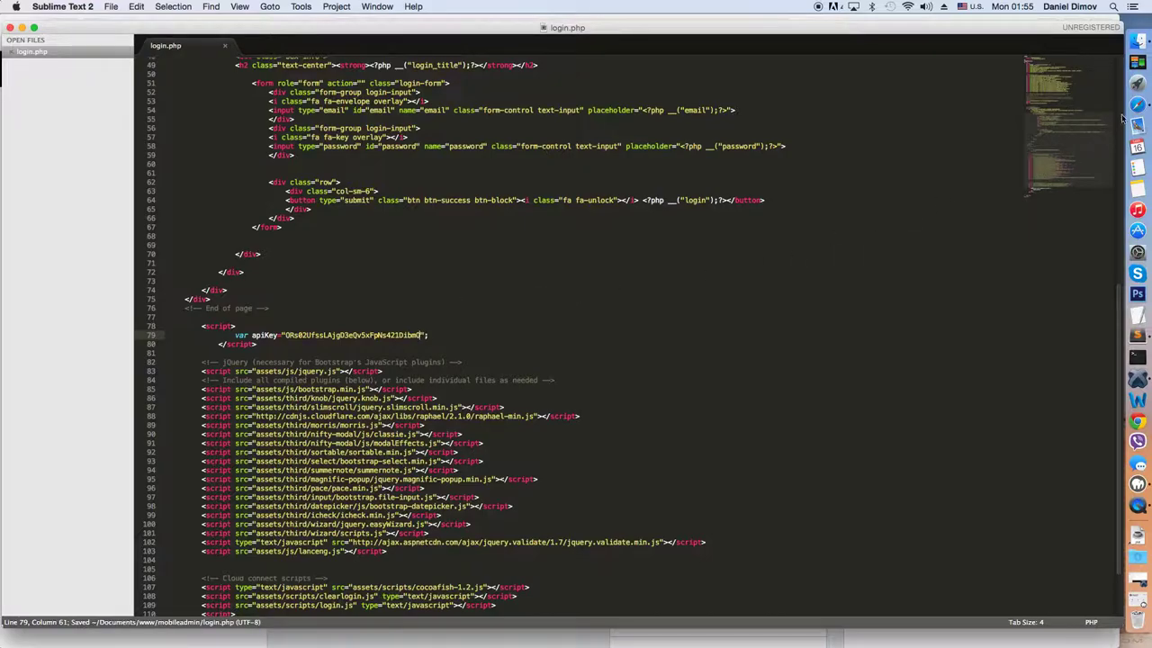
pyautogui.click(1112, 97)
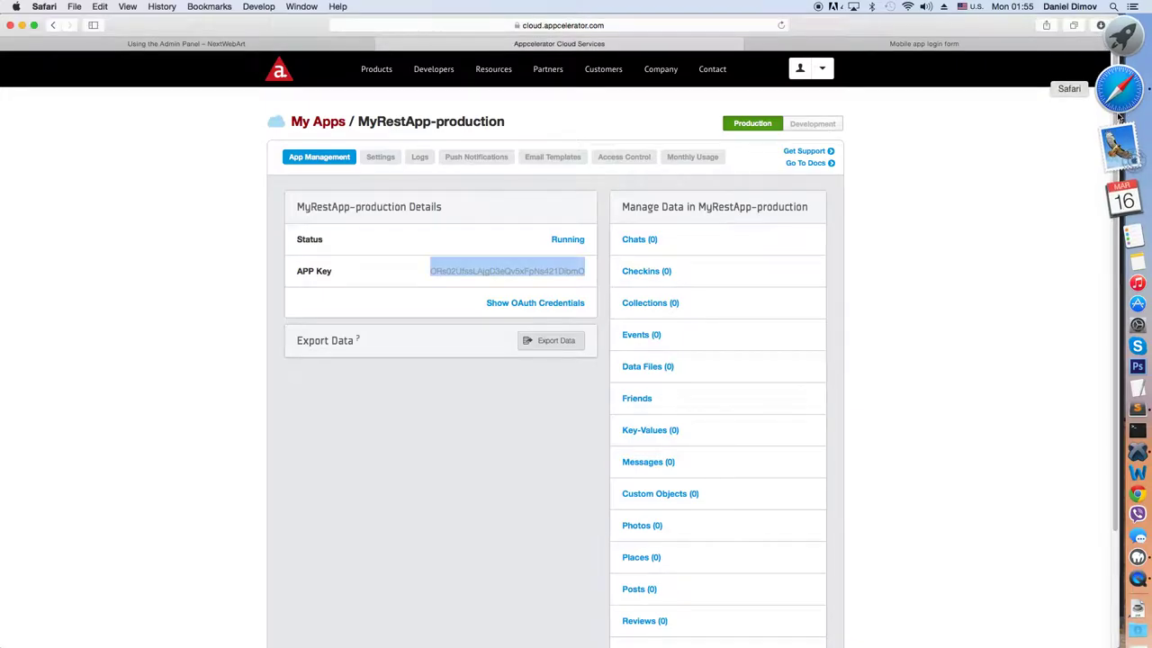
# Log in on the Mobile app login form with the admin email and password, declining to save the password.
pyautogui.click(930, 45)
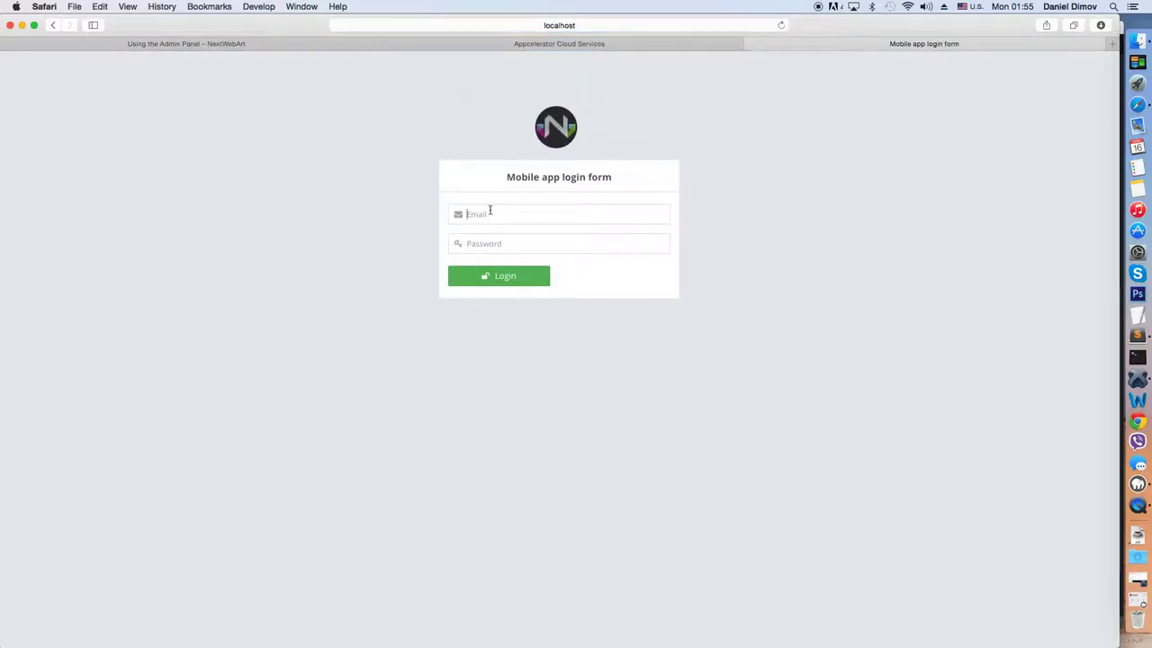
pyautogui.write('d')
pyautogui.write('••')
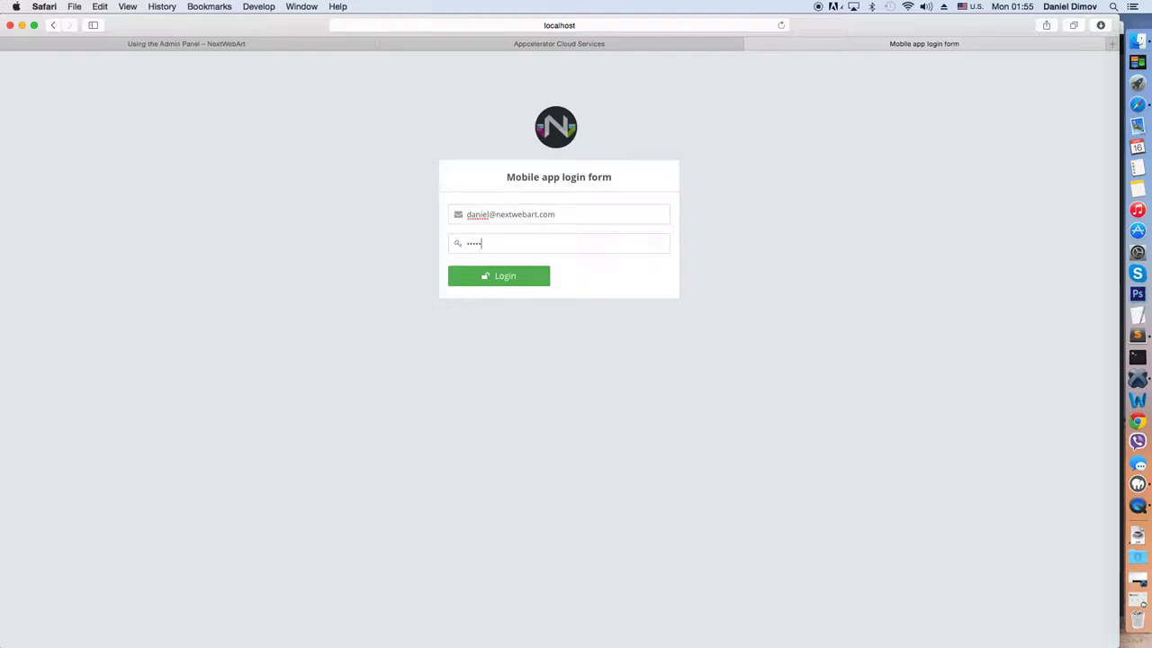
pyautogui.press('BackSpace')
pyautogui.press('BackSpace')
pyautogui.press('BackSpace')
pyautogui.write('•')
pyautogui.click(507, 279)
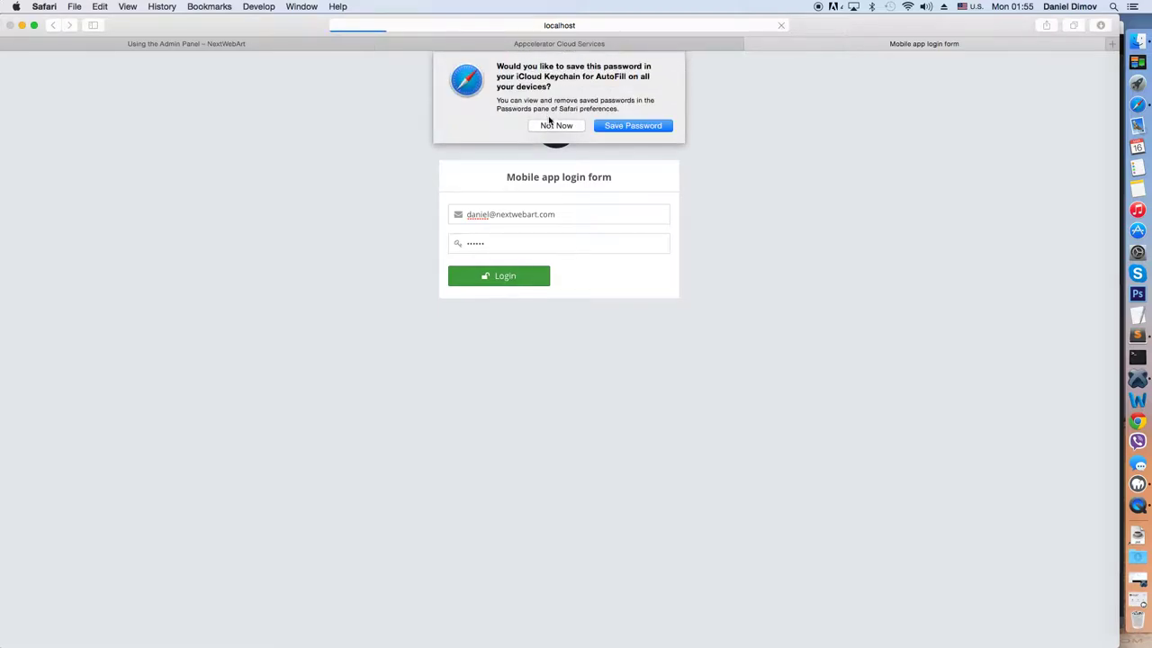
pyautogui.click(555, 125)
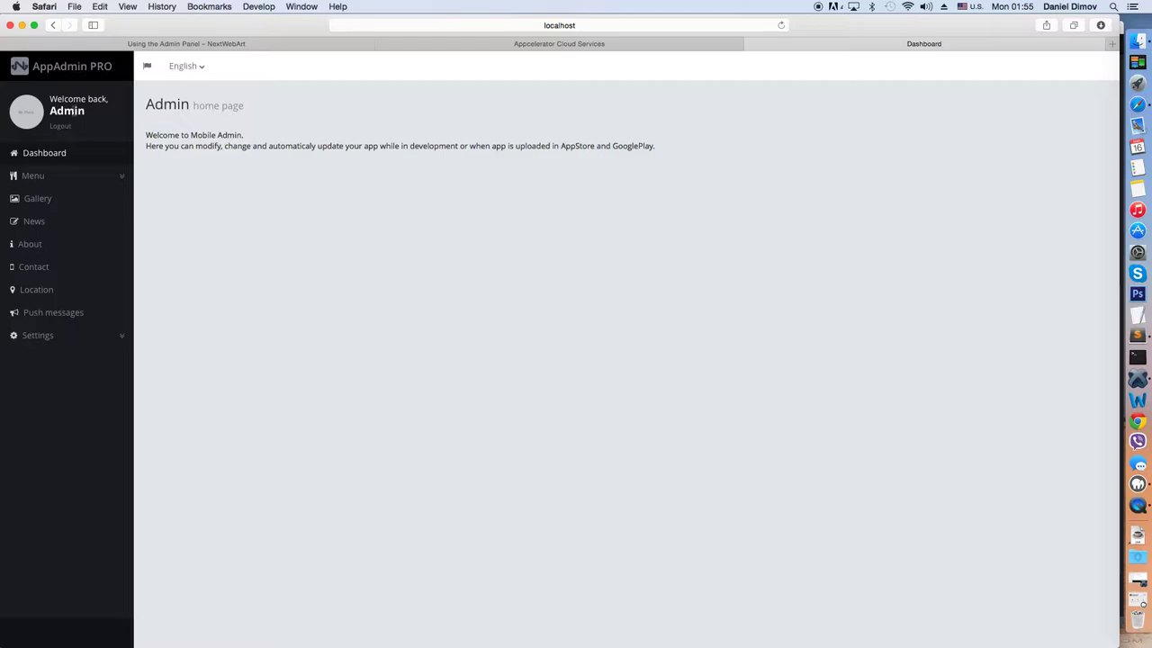
pyautogui.click(241, 45)
pyautogui.scroll(-7, 300, 211)
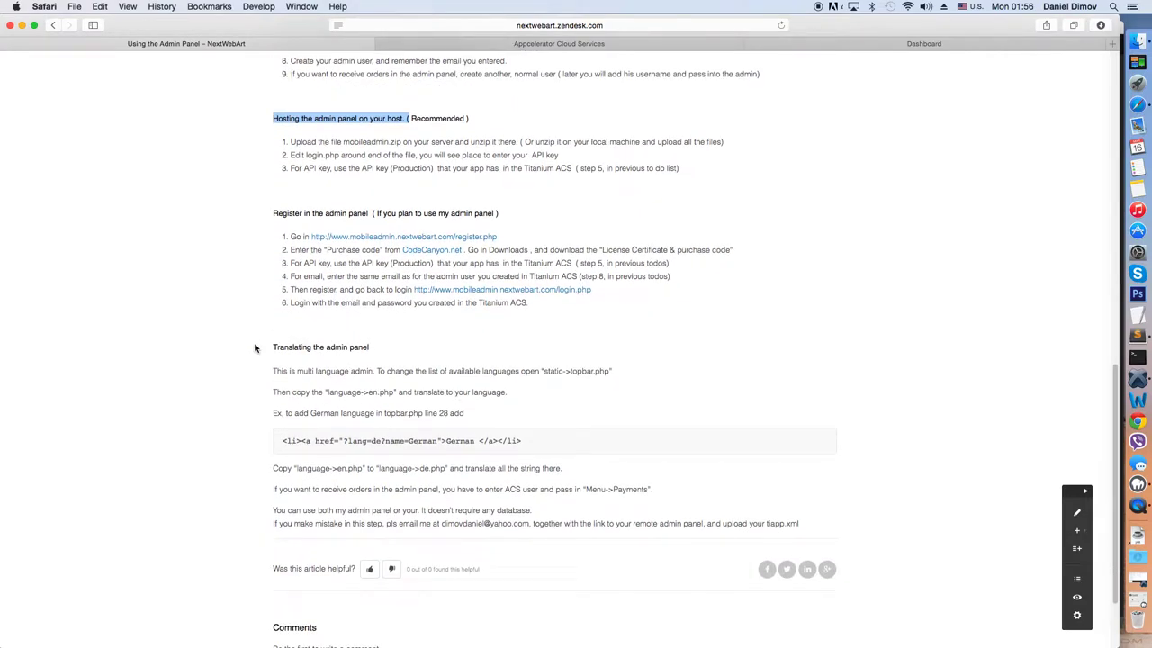
pyautogui.moveTo(273, 348)
pyautogui.mouseDown()
pyautogui.moveTo(365, 355)
pyautogui.moveTo(387, 391)
pyautogui.mouseUp()
pyautogui.moveTo(409, 440); pyautogui.dragTo(474, 441)
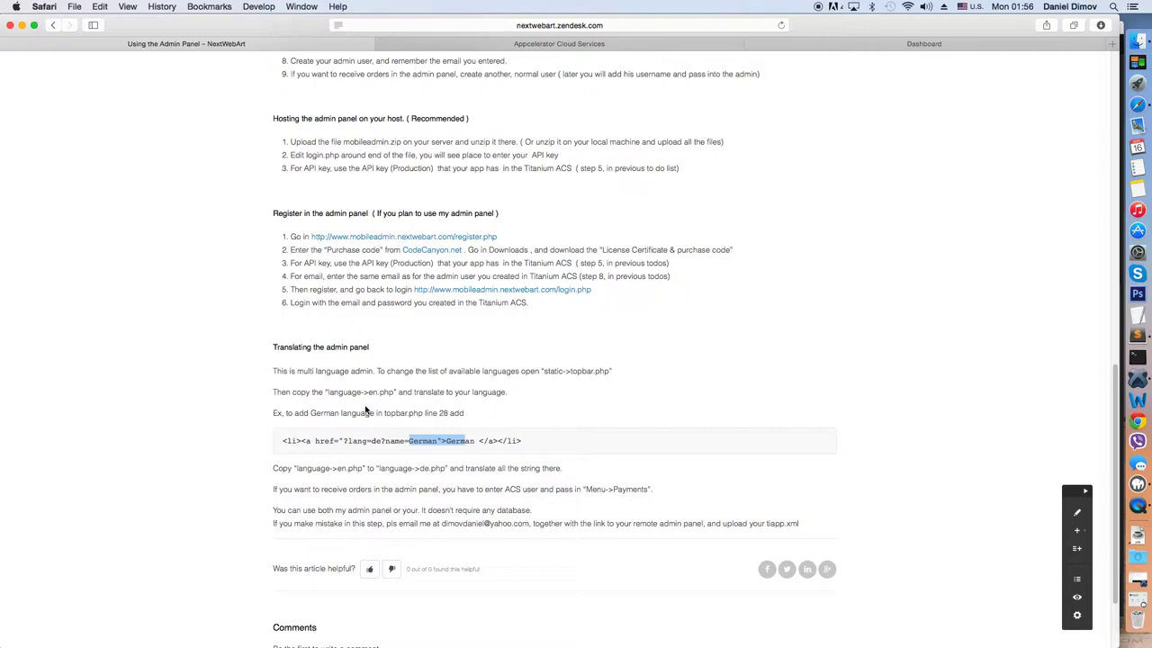
pyautogui.scroll(5, 388, 385)
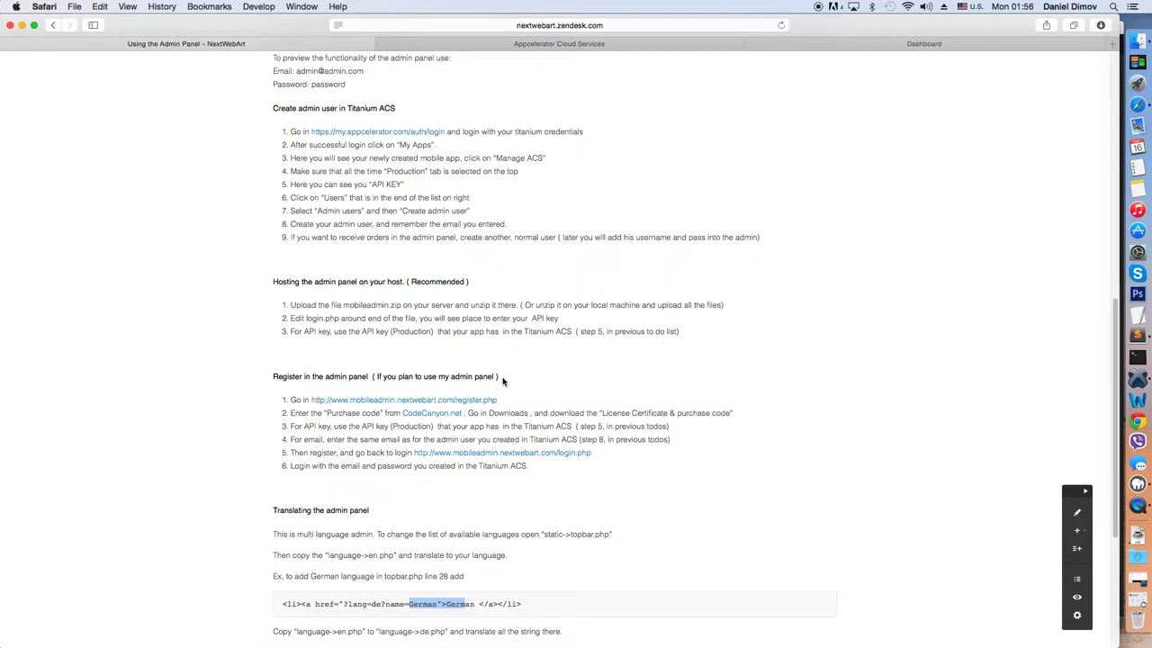
pyautogui.click(897, 44)
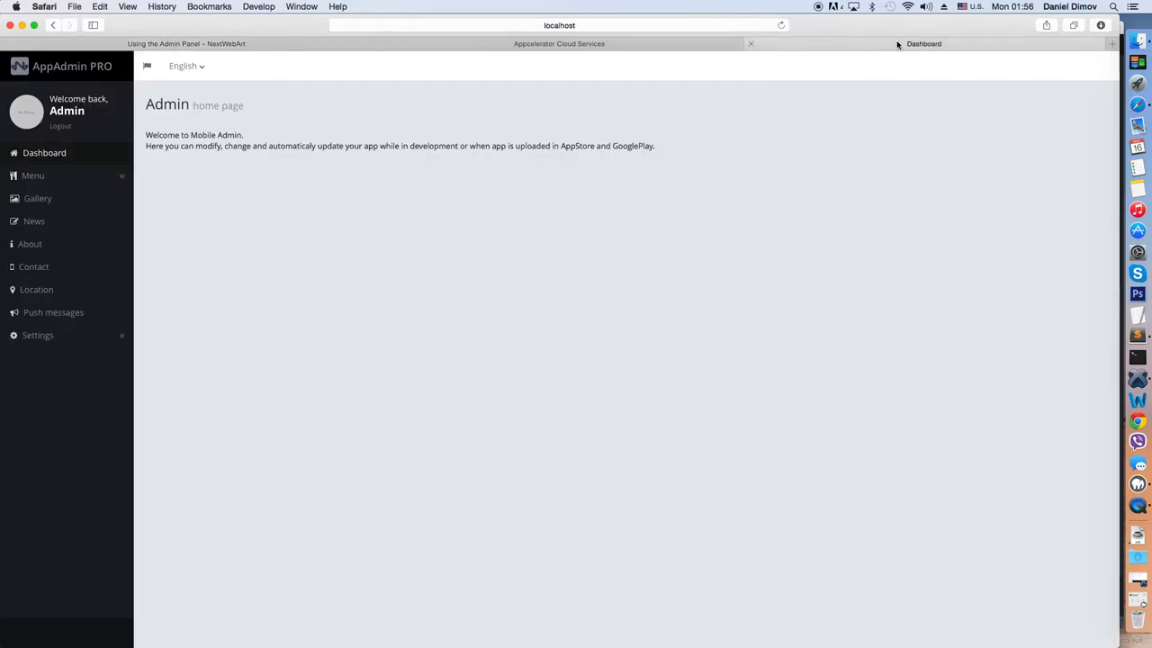
# Log out from the admin name menu and confirm Yes on the Logout Confirmation page.
pyautogui.click(63, 129)
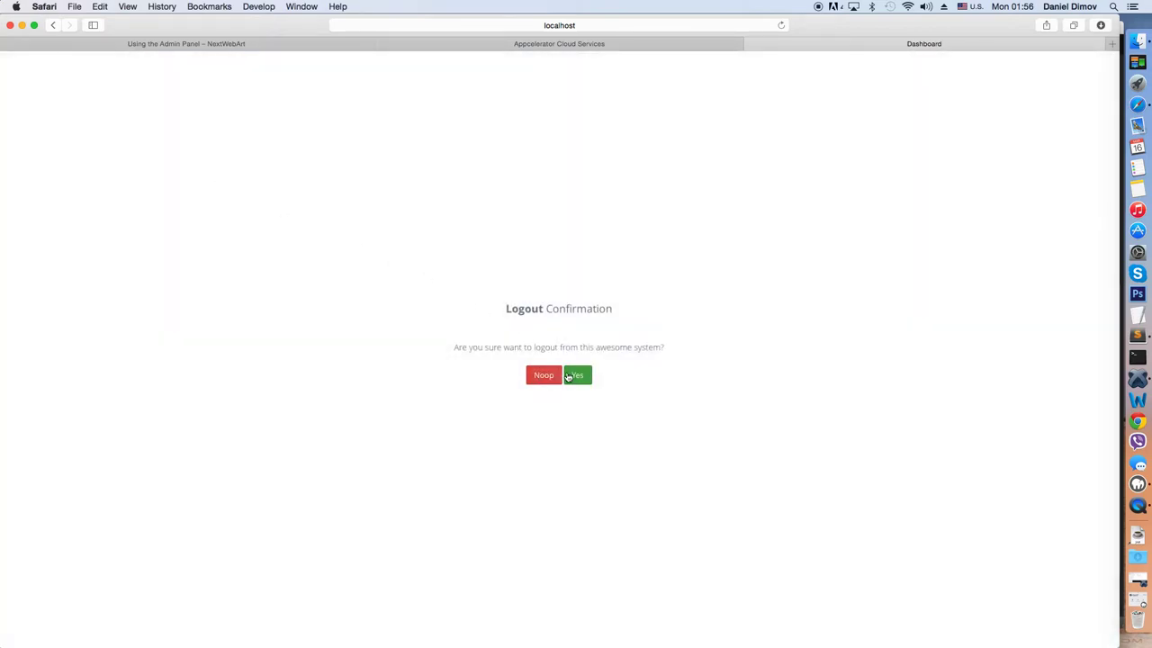
pyautogui.click(577, 377)
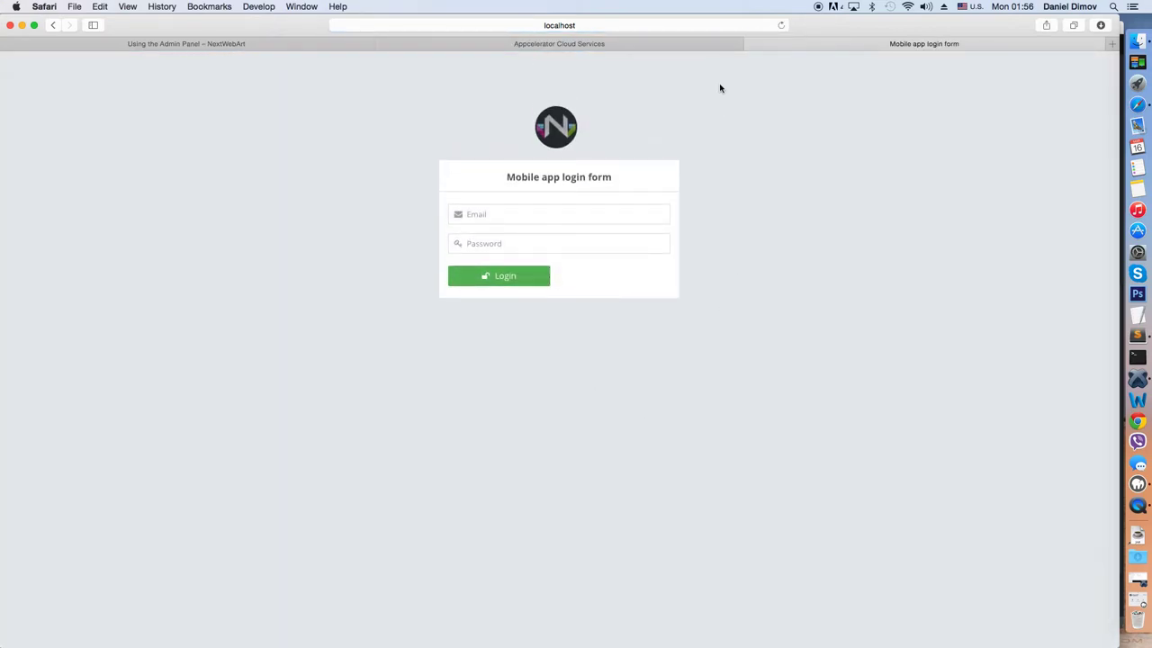